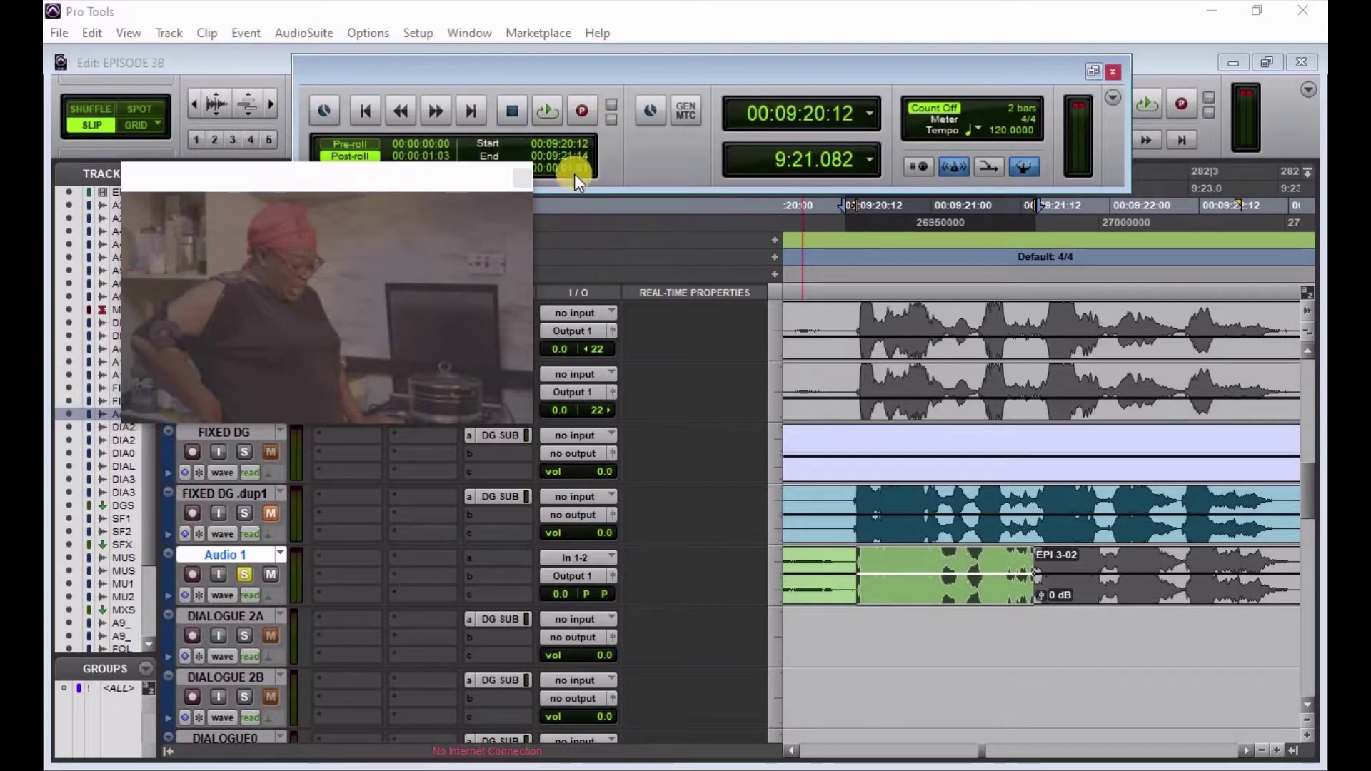
Step: Play the selected passage on the soloed Audio 1 track twice to listen for the clicks
{"action": "left_click", "coordinate": [544, 114]}
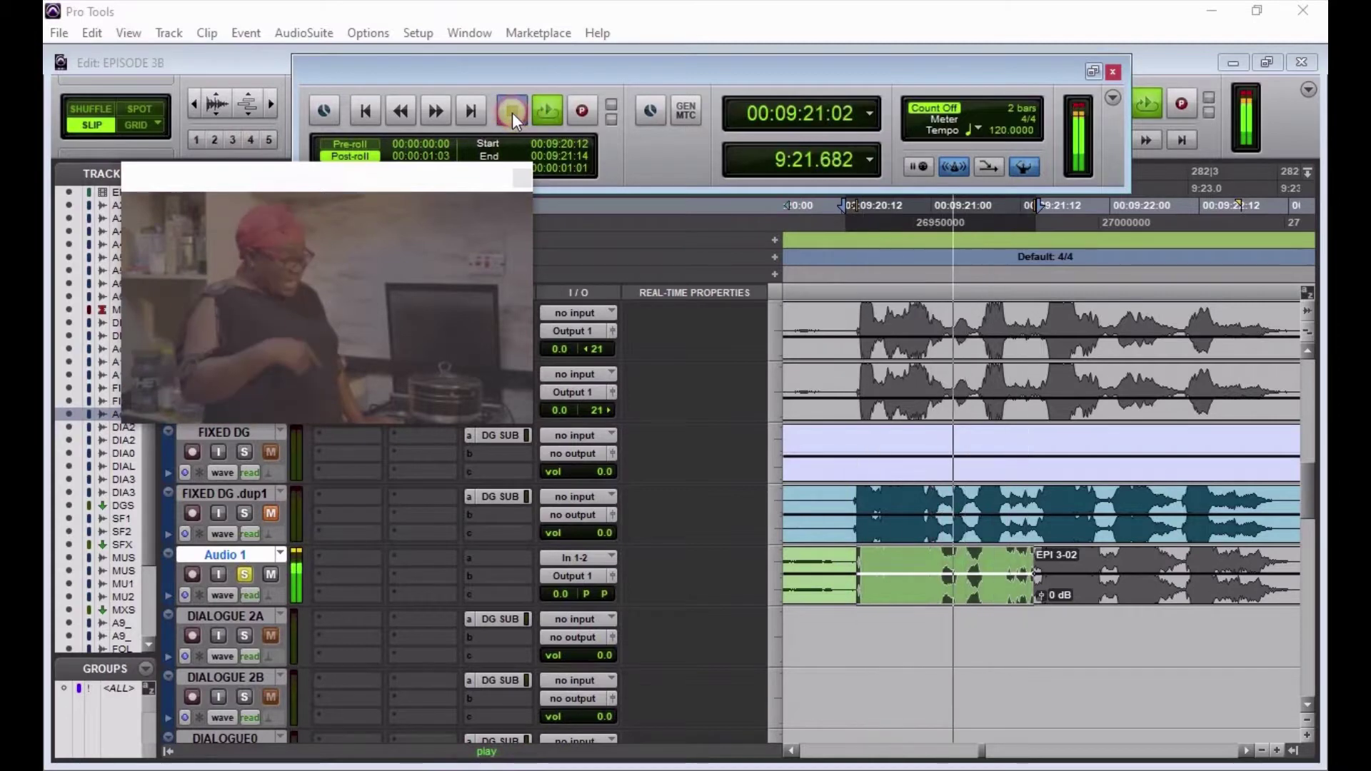
{"action": "left_click", "coordinate": [512, 113]}
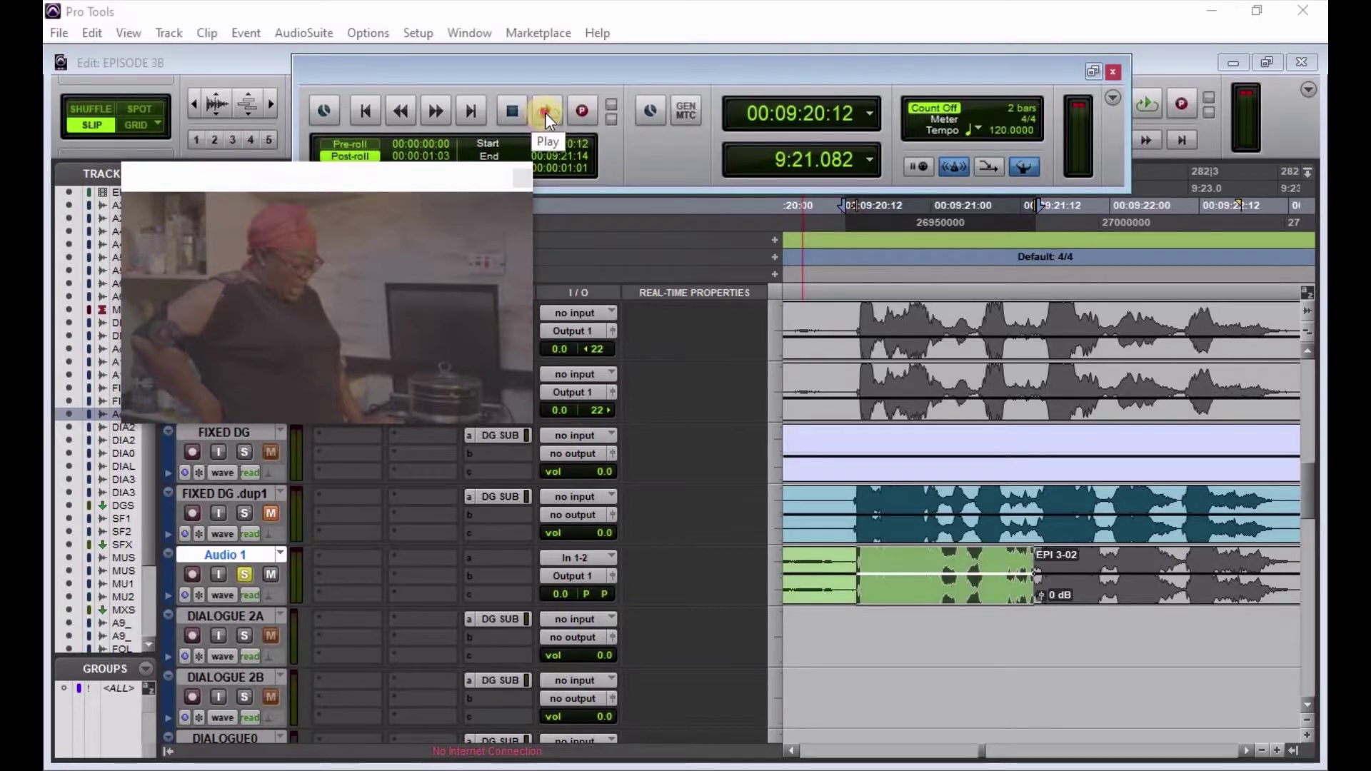
{"action": "left_click", "coordinate": [546, 111]}
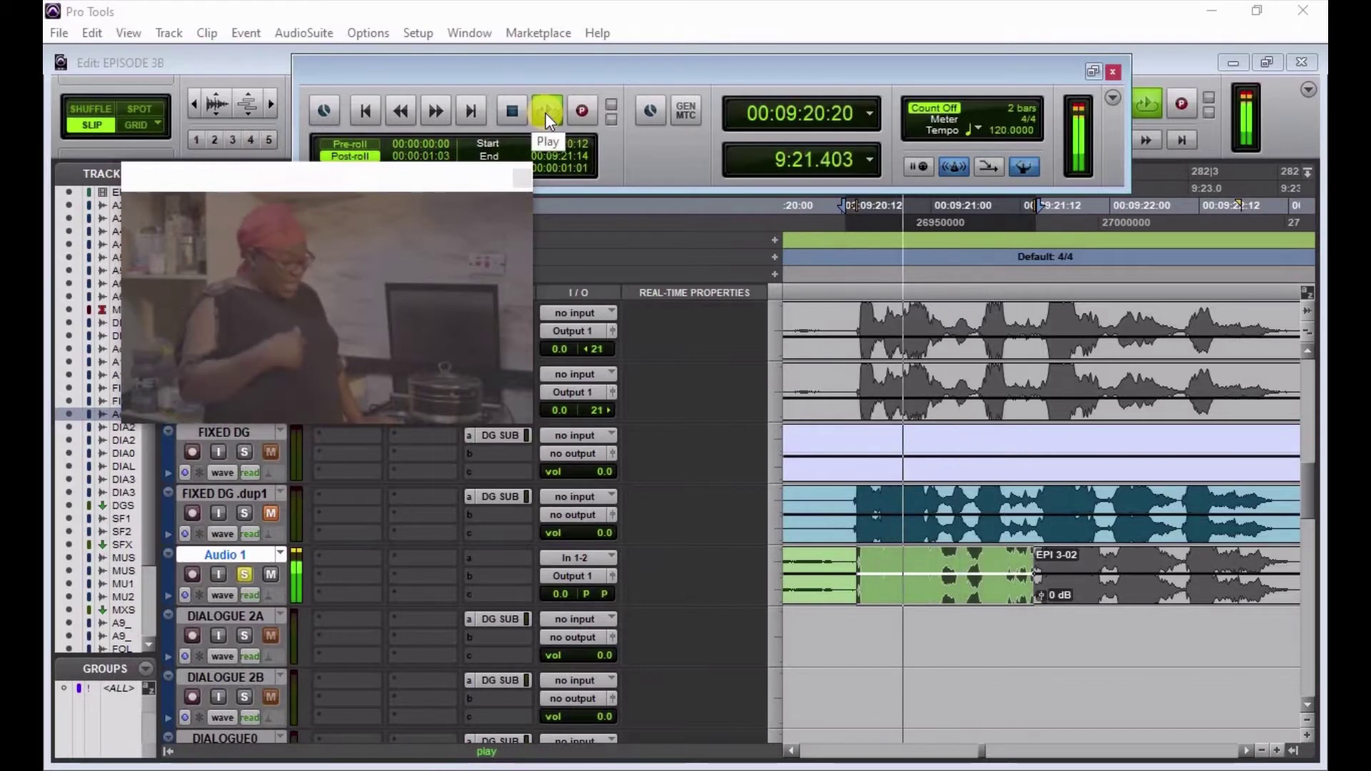
{"action": "left_click", "coordinate": [514, 112]}
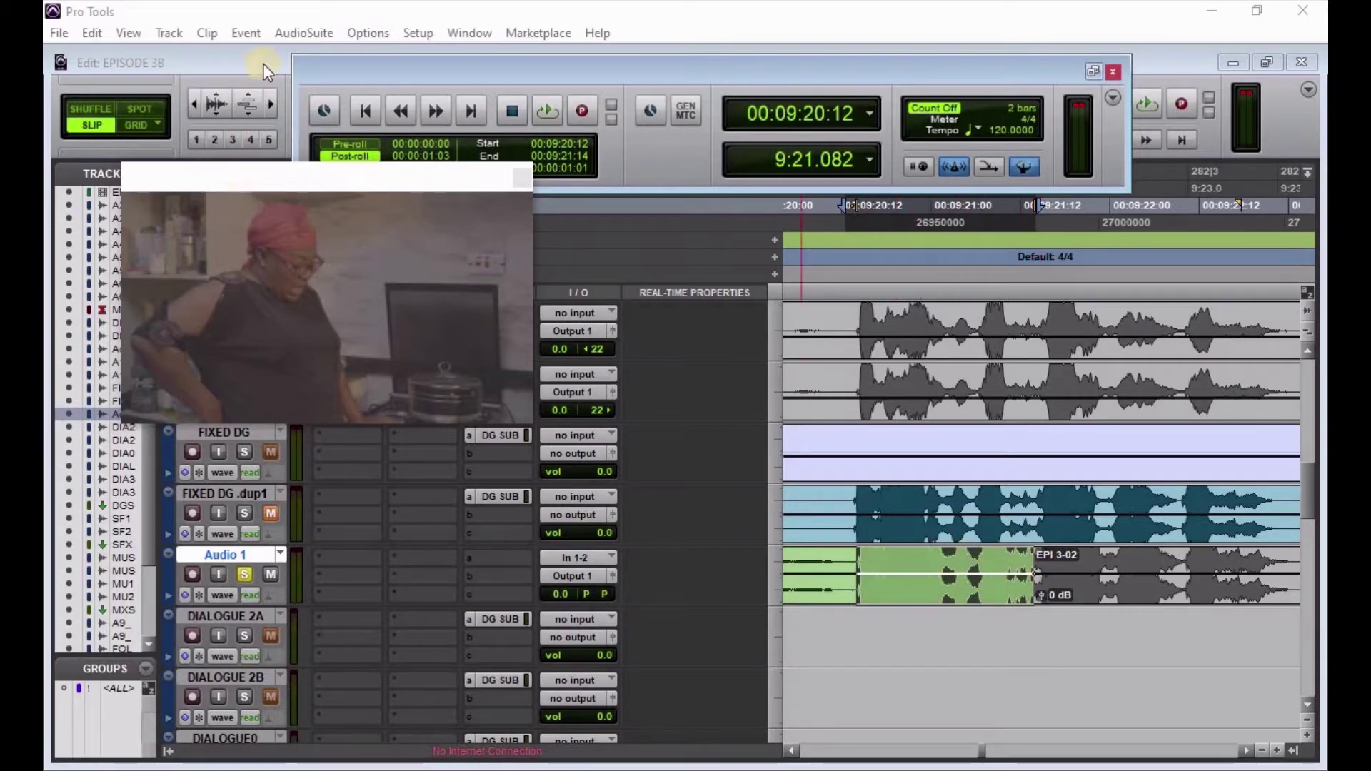
Step: Open the iZotope RX 3 Declicker for the selected Audio 1 passage and arrange its window beside the video window
{"action": "left_click", "coordinate": [294, 34]}
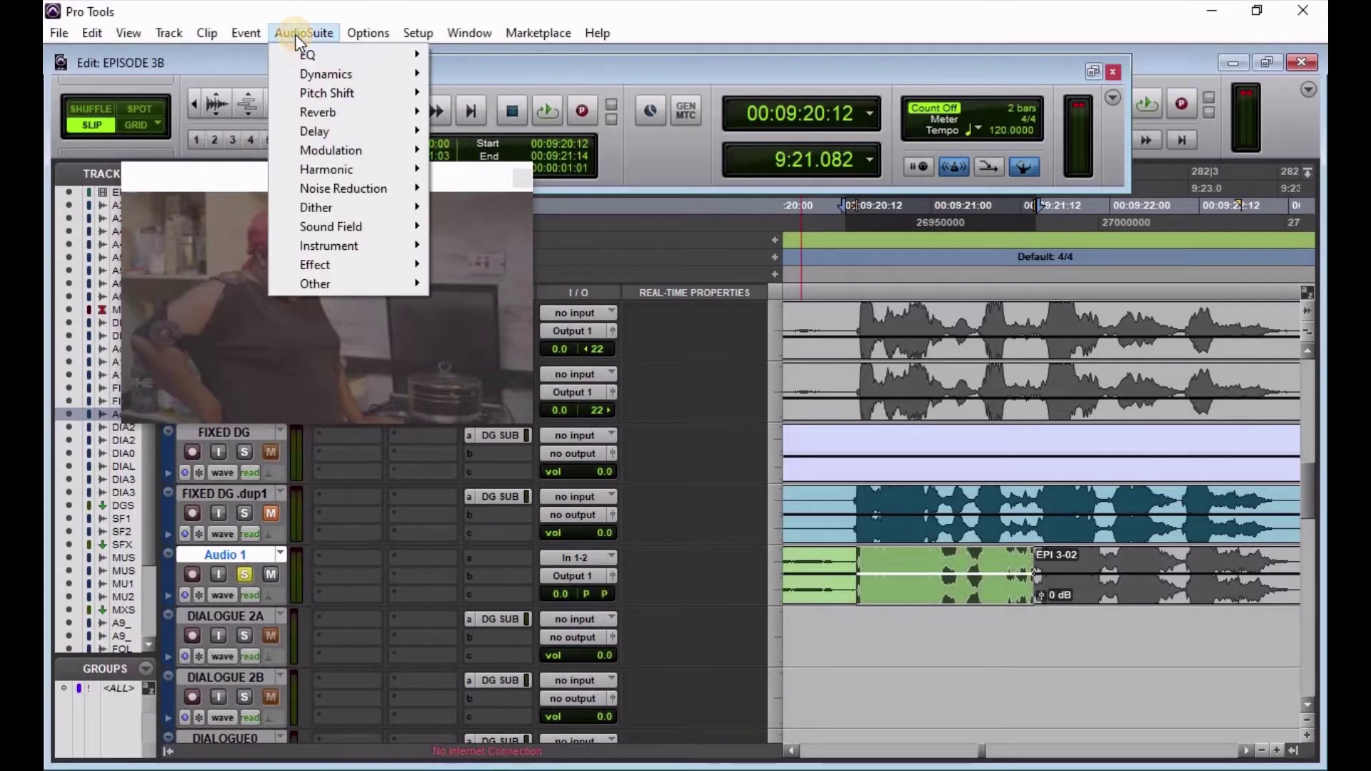
{"action": "mouse_move", "coordinate": [349, 189]}
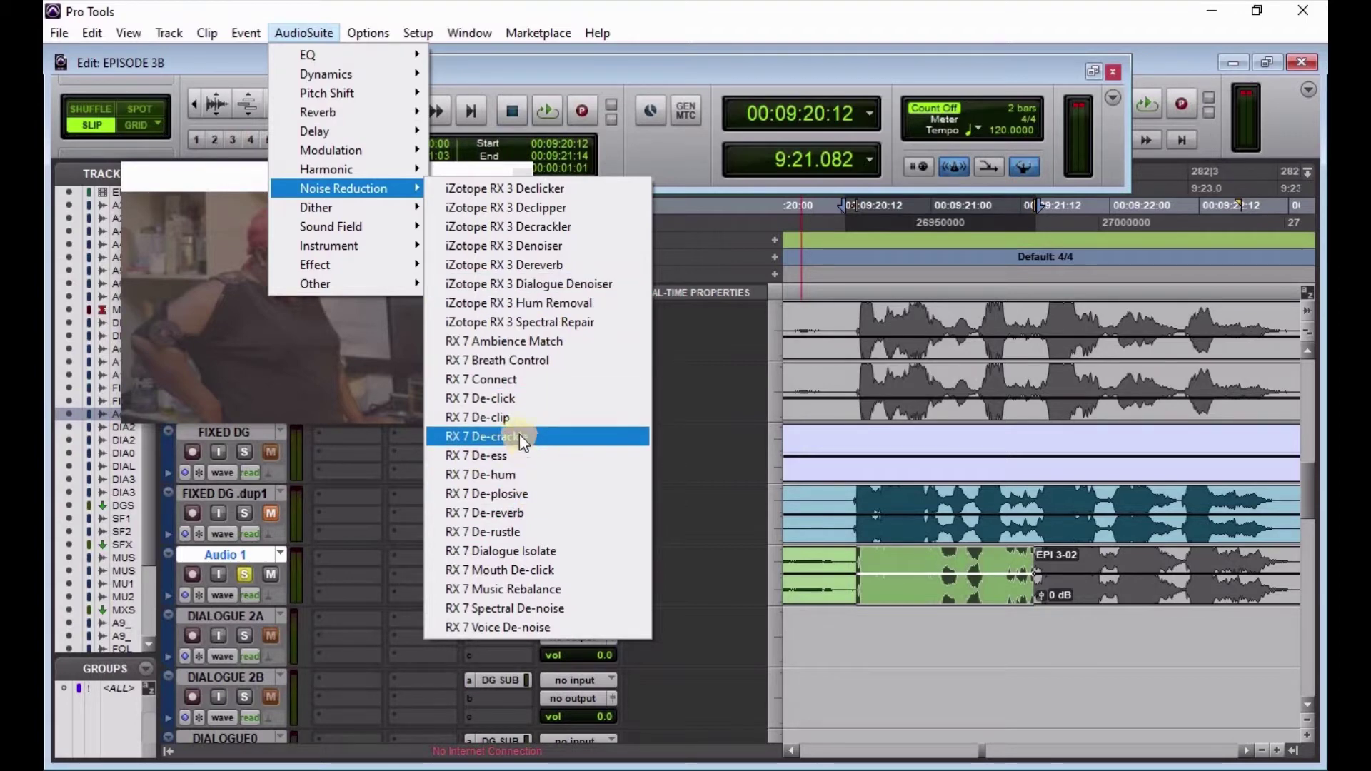
{"action": "left_click", "coordinate": [521, 193]}
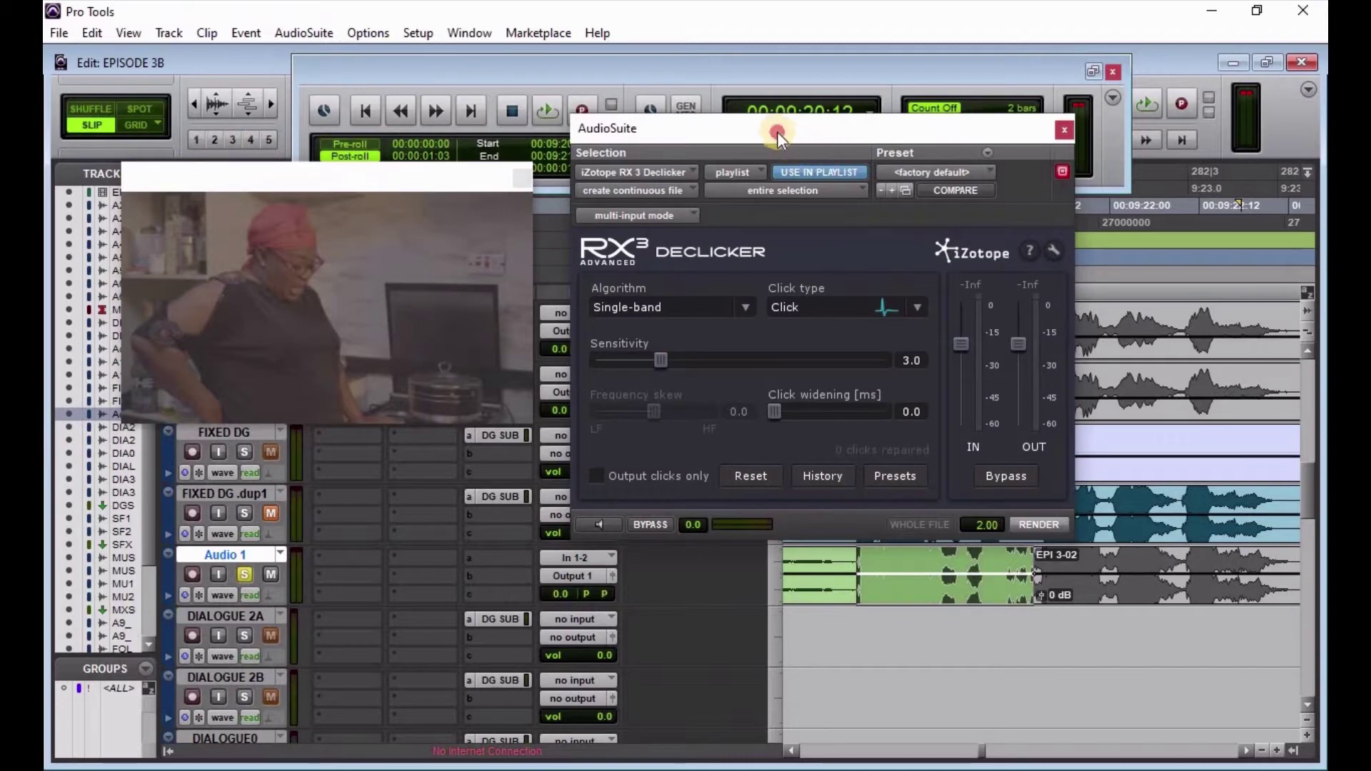
{"action": "left_click_drag", "start_coordinate": [777, 132], "coordinate": [757, 120]}
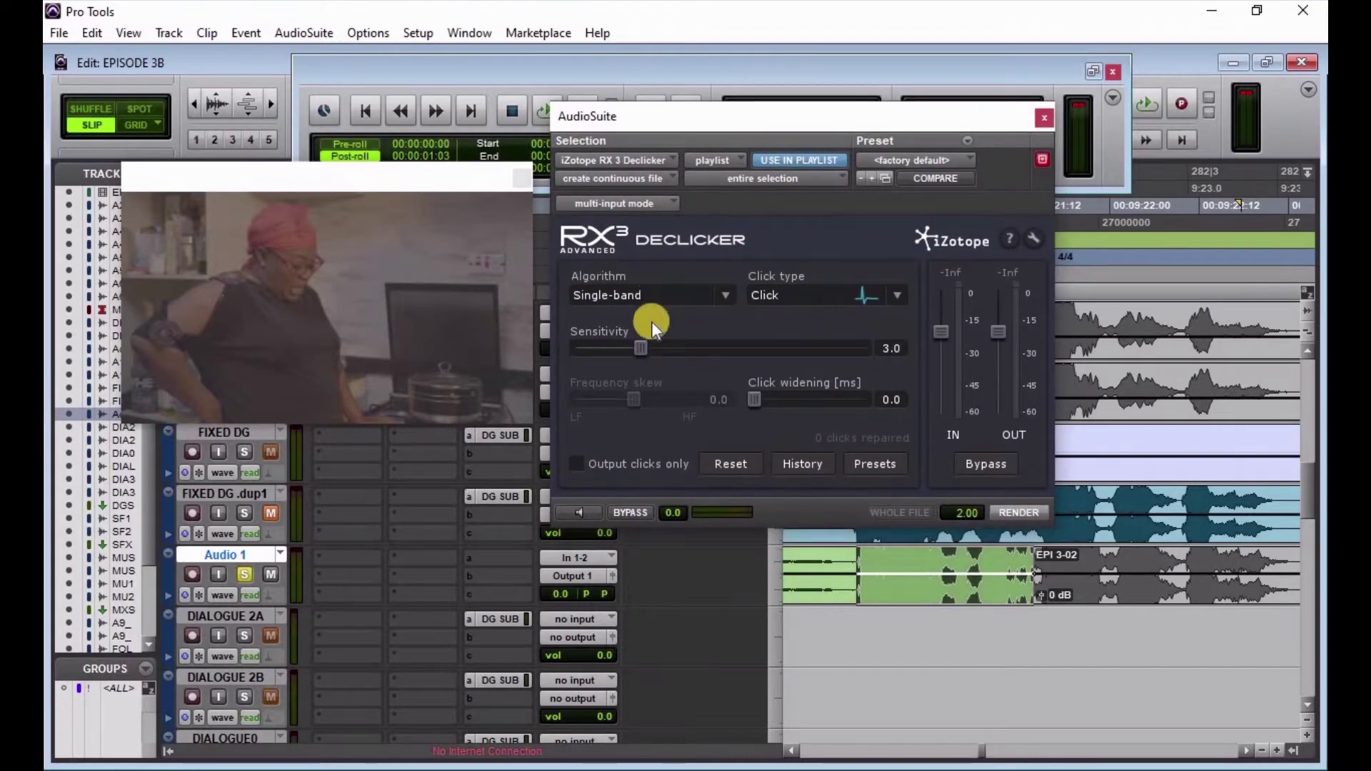
{"action": "left_click_drag", "start_coordinate": [755, 119], "coordinate": [675, 107]}
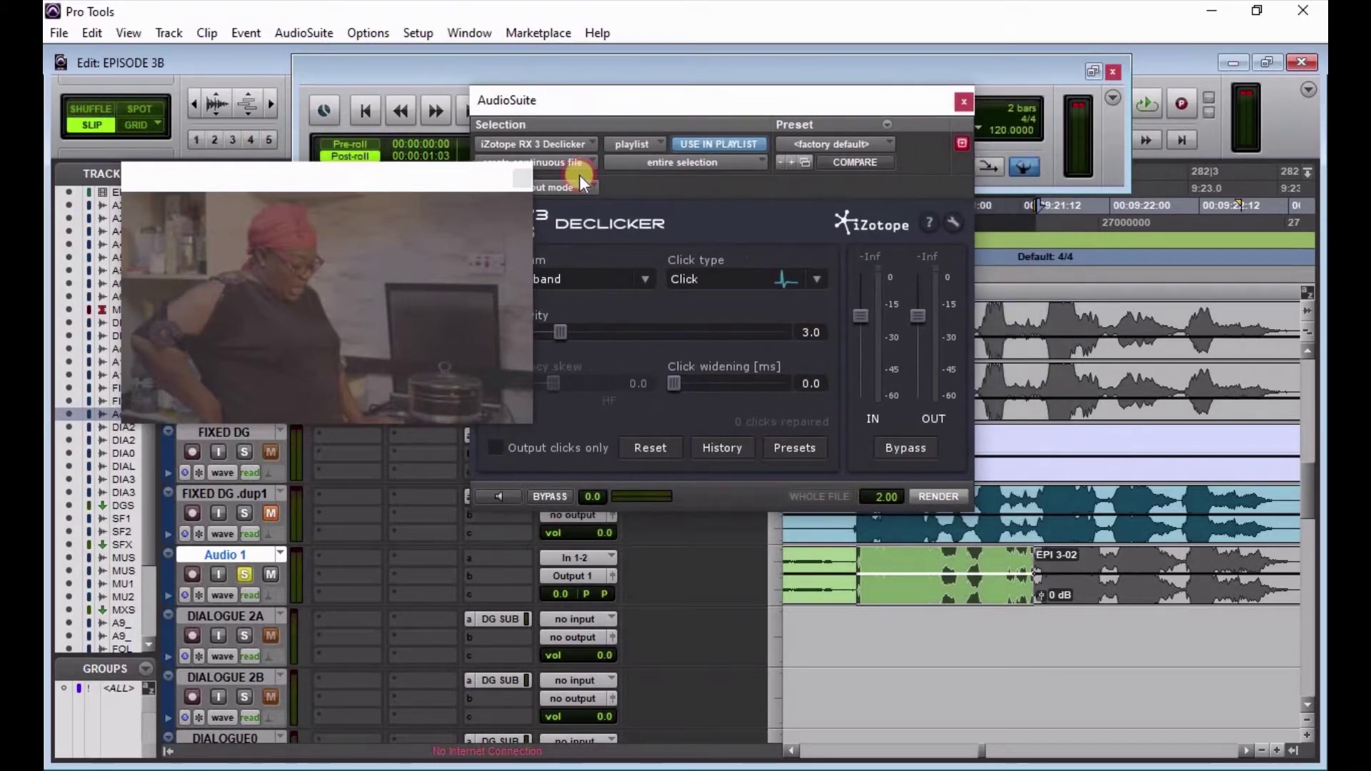
{"action": "left_click_drag", "start_coordinate": [465, 183], "coordinate": [391, 158]}
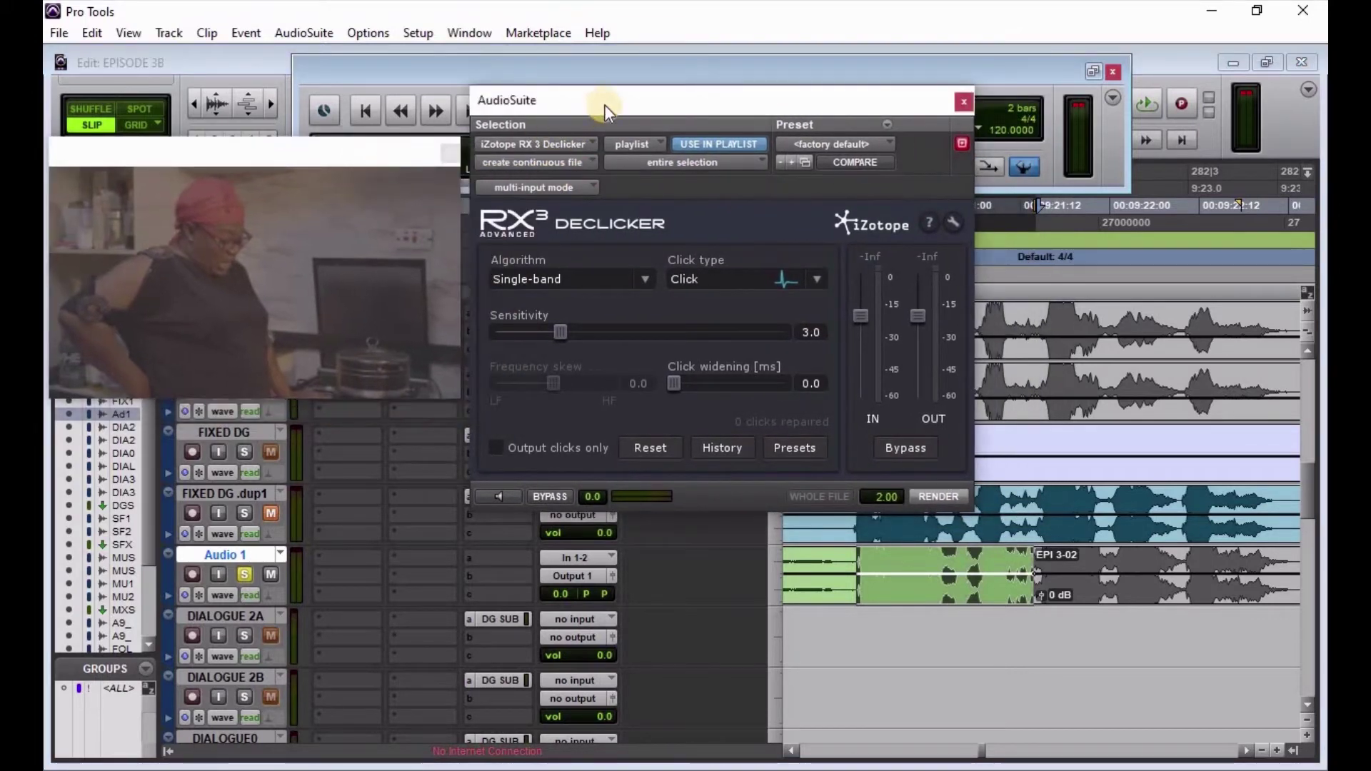
{"action": "left_click_drag", "start_coordinate": [596, 102], "coordinate": [590, 104]}
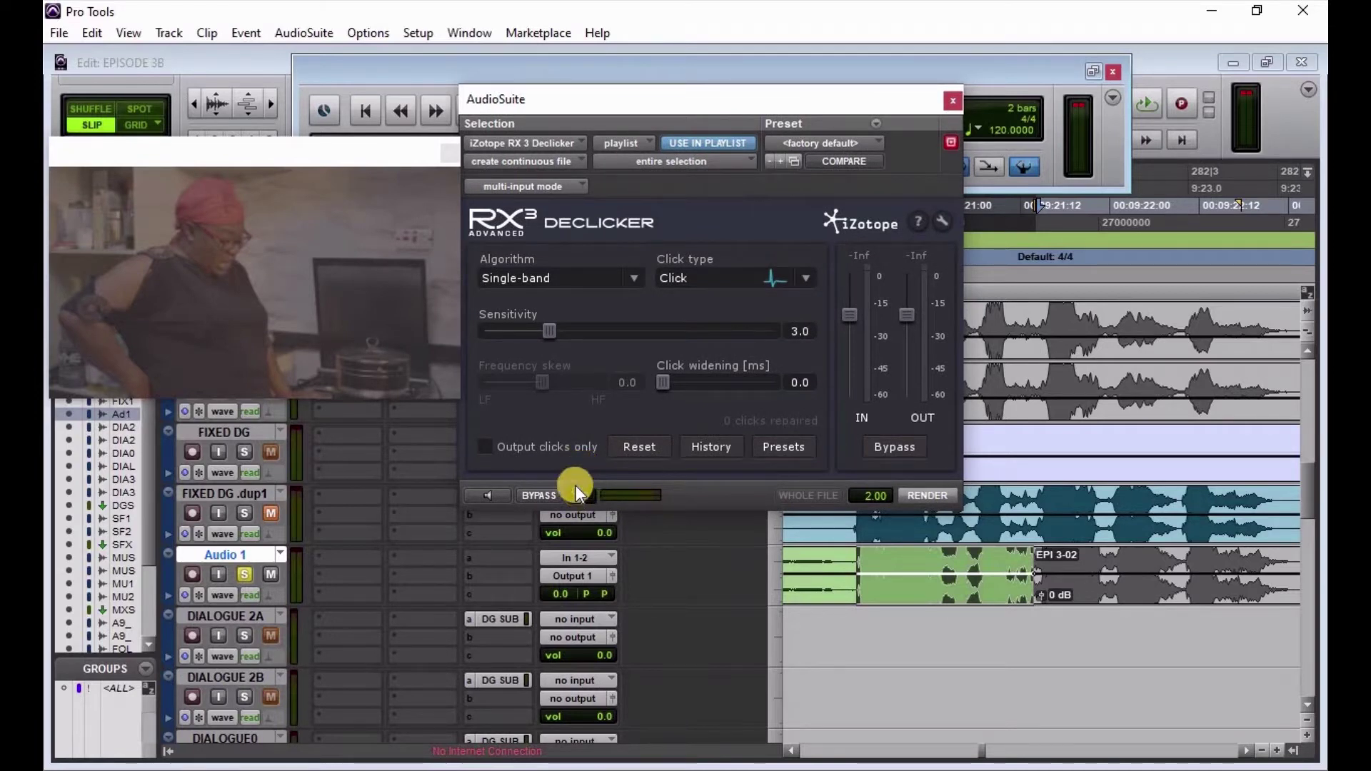
Step: Preview the declicking with the default settings and lower the Declicker's input level to about -6.2 dB
{"action": "left_click", "coordinate": [492, 496]}
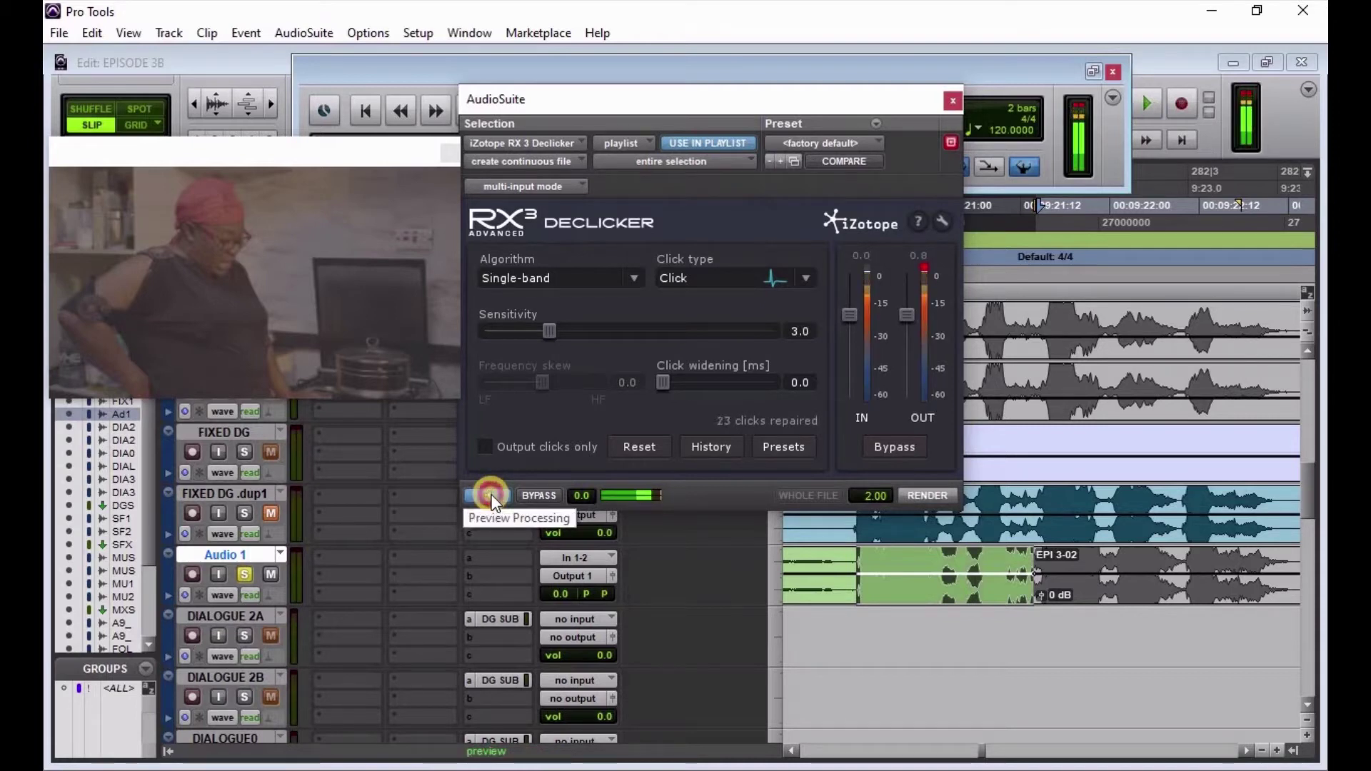
{"action": "left_click", "coordinate": [491, 495]}
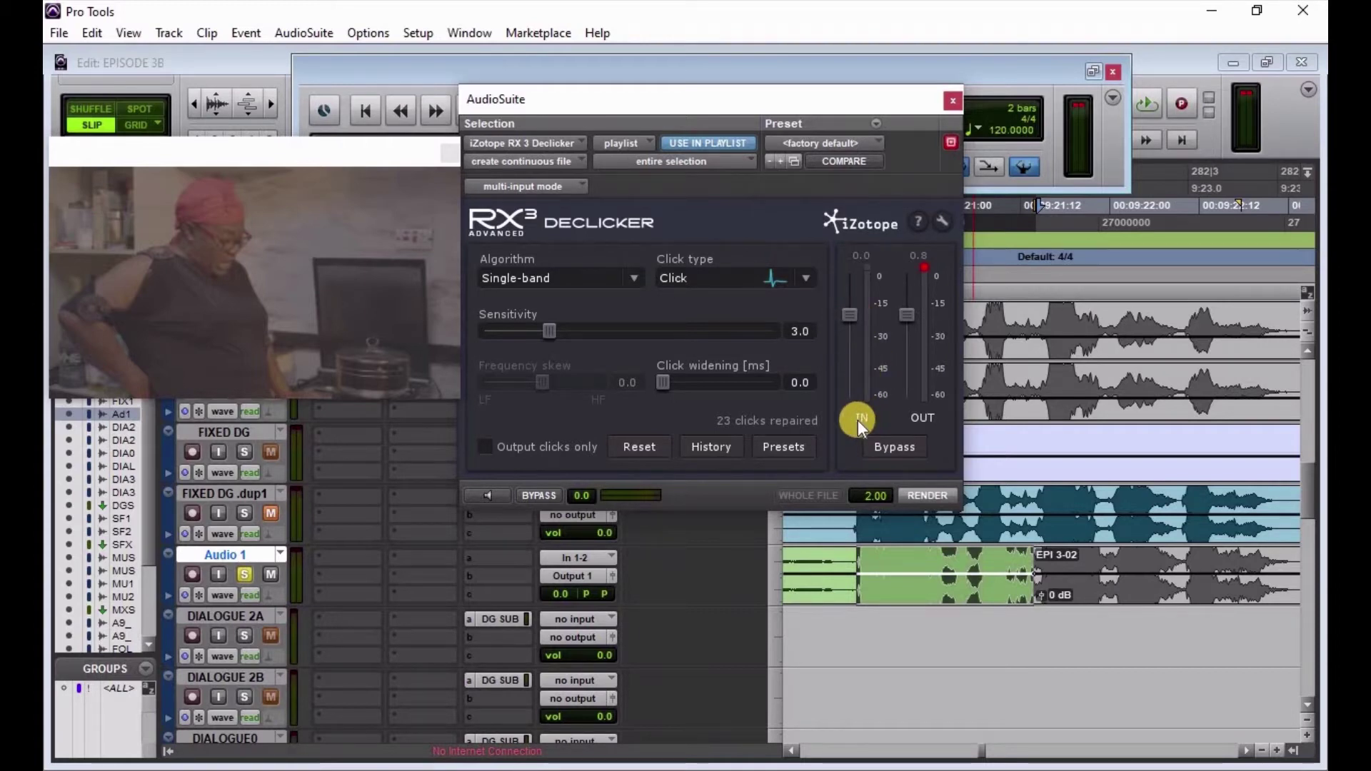
{"action": "left_click", "coordinate": [845, 313]}
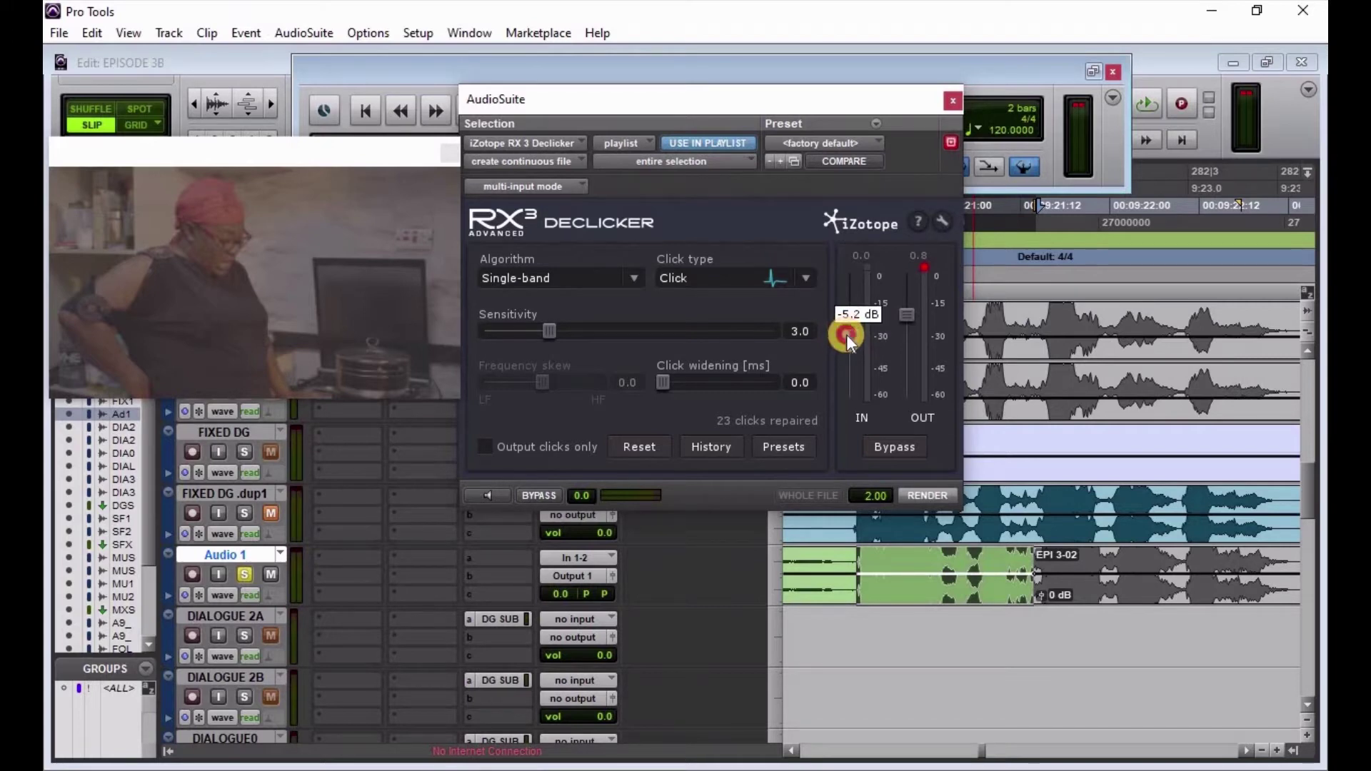
{"action": "left_click_drag", "start_coordinate": [846, 342], "coordinate": [849, 342]}
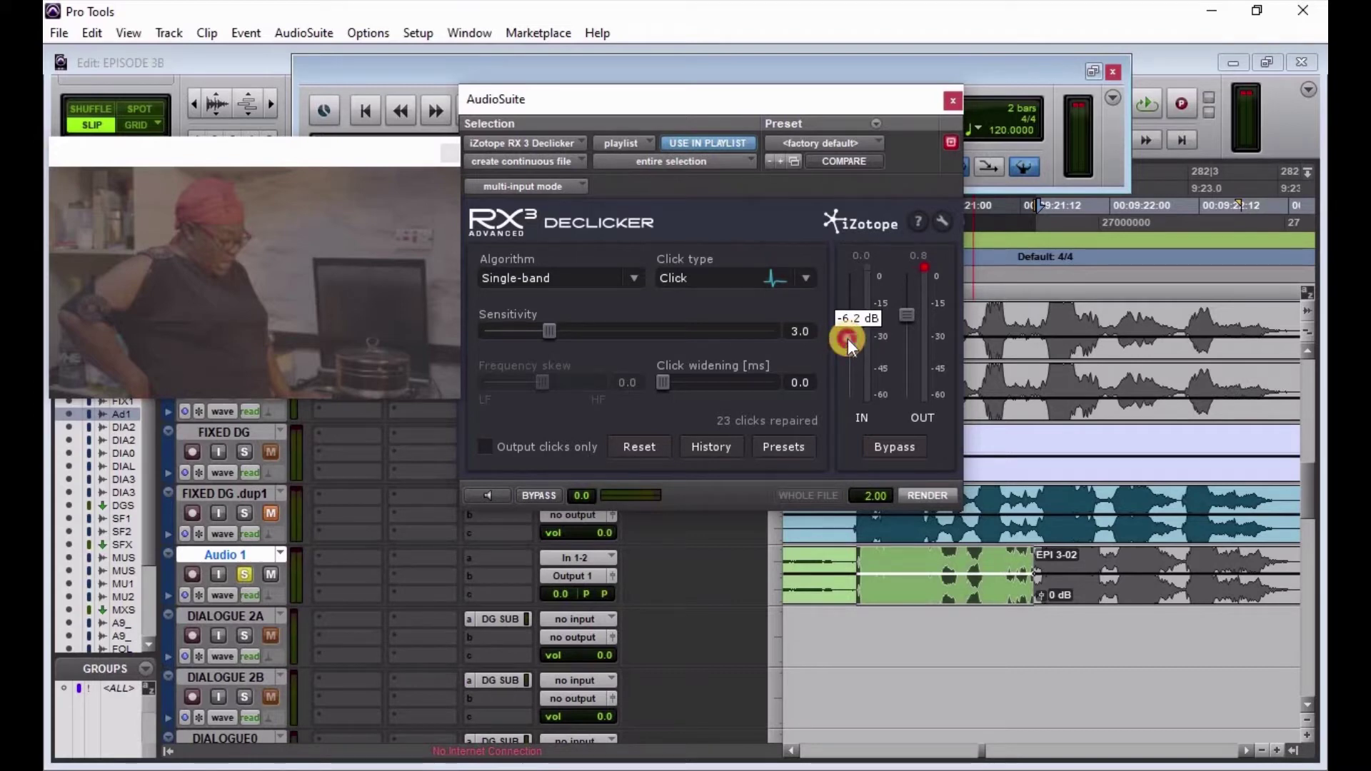
{"action": "left_click_drag", "start_coordinate": [847, 338], "coordinate": [848, 340]}
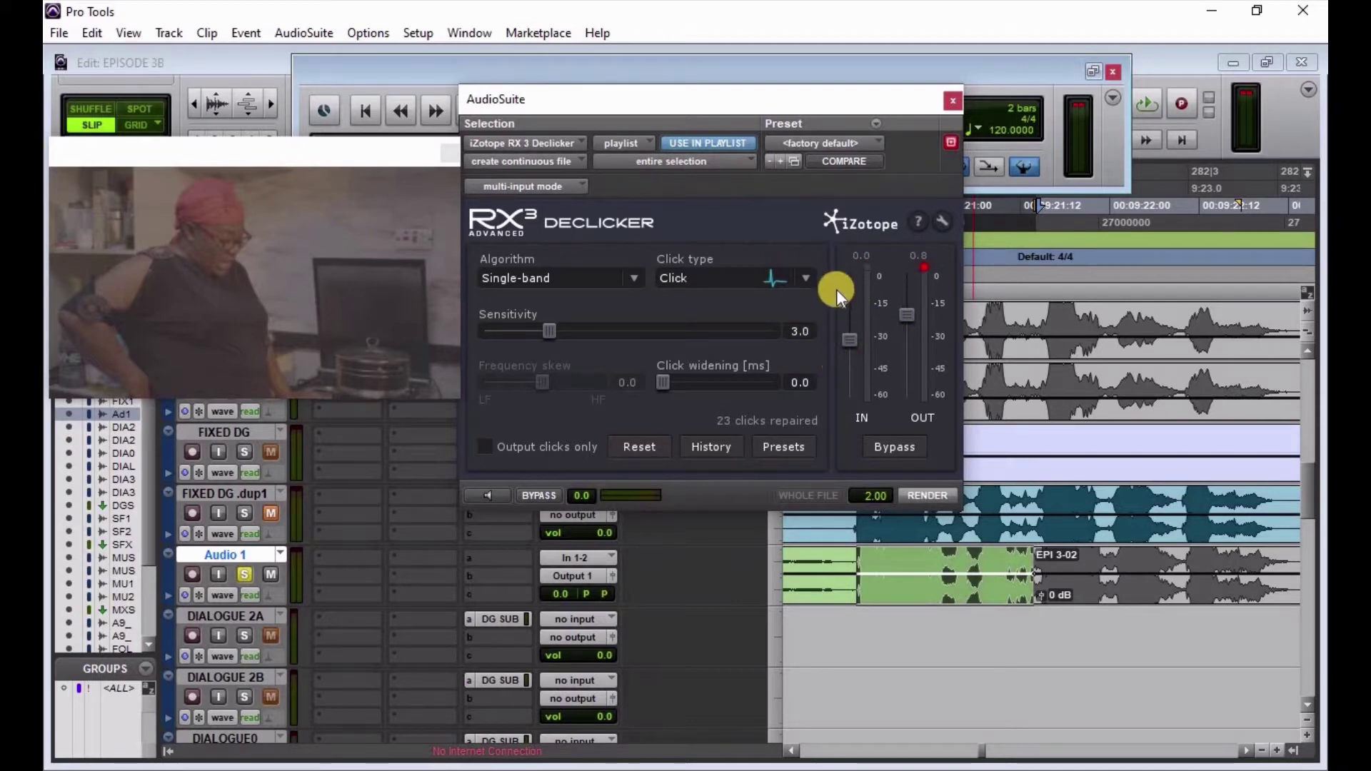
{"action": "left_click", "coordinate": [488, 496]}
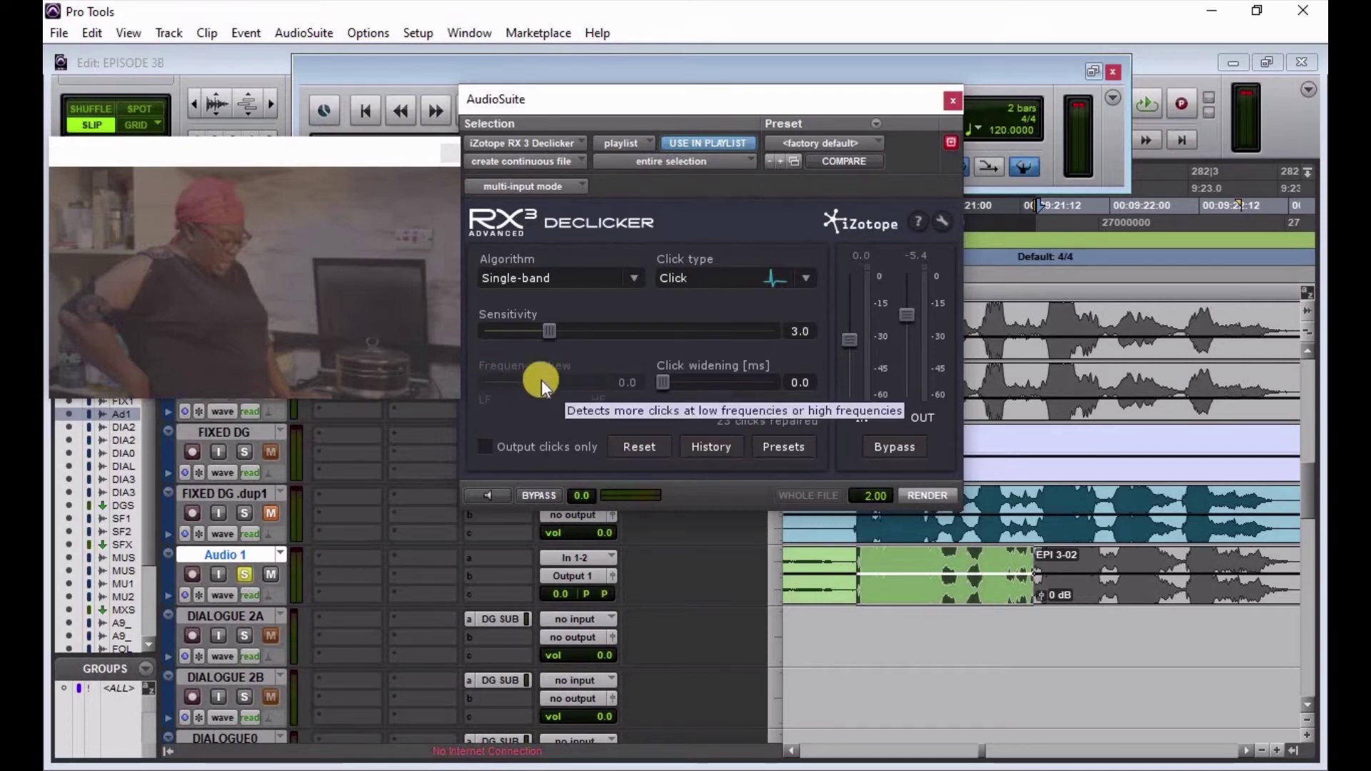
Step: Set the Declicker algorithm to M-band (periodic clicks), with frequency skew 7.2 and sensitivity 6.1
{"action": "left_click_drag", "start_coordinate": [550, 381], "coordinate": [516, 375]}
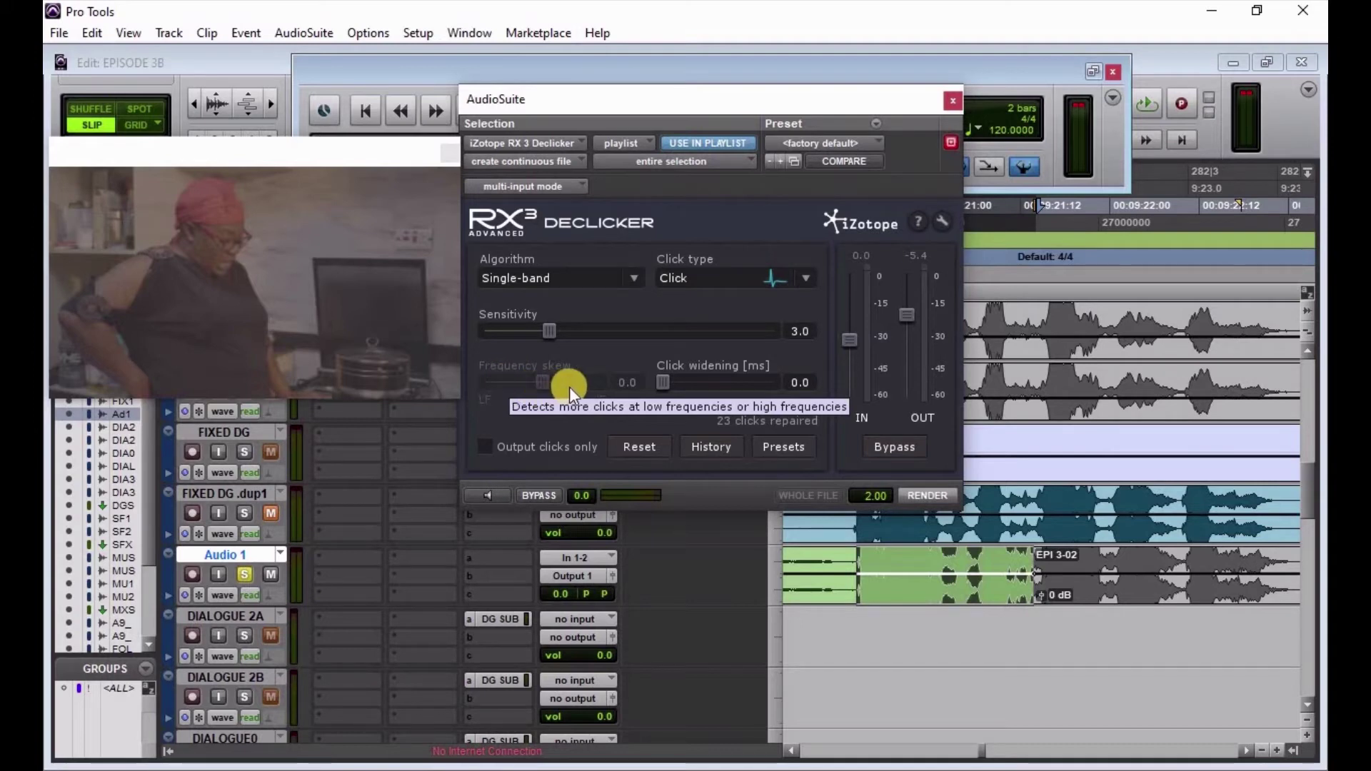
{"action": "left_click", "coordinate": [546, 277]}
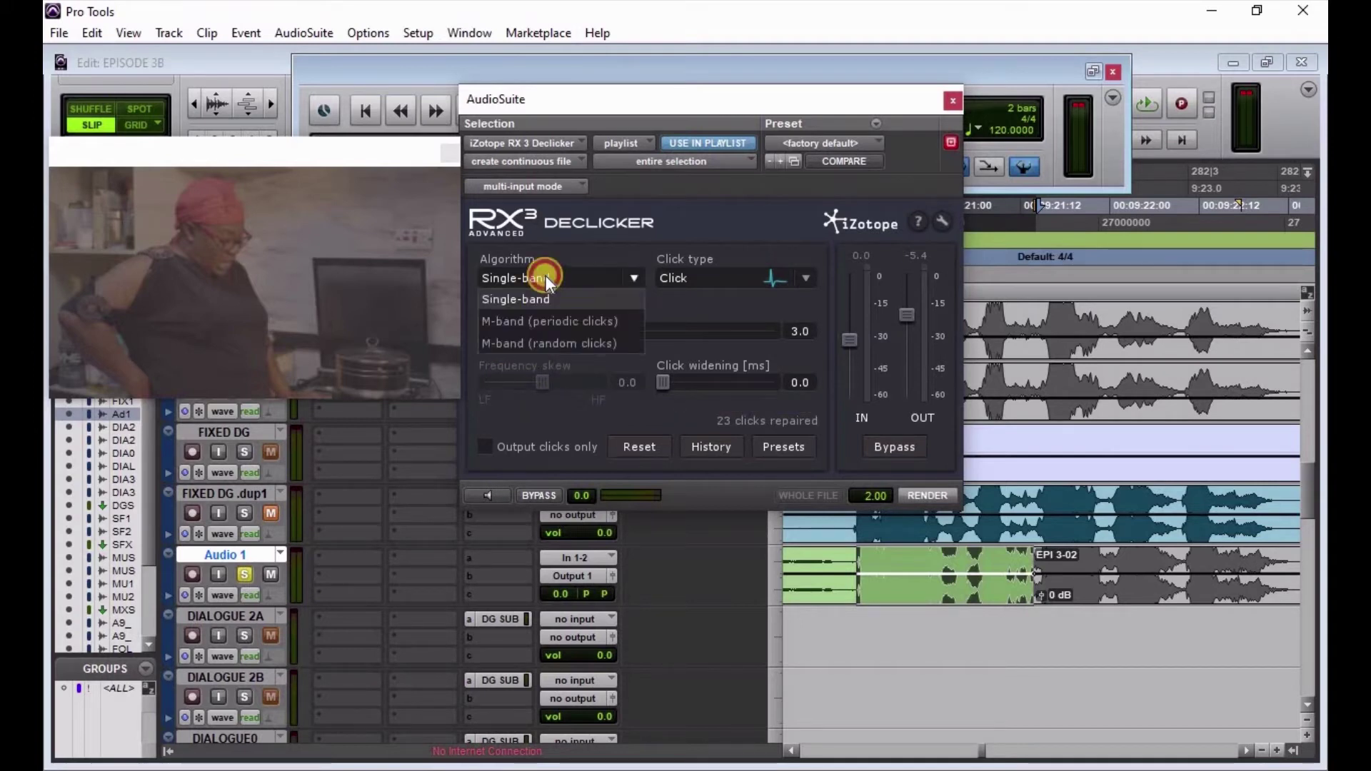
{"action": "left_click", "coordinate": [547, 322]}
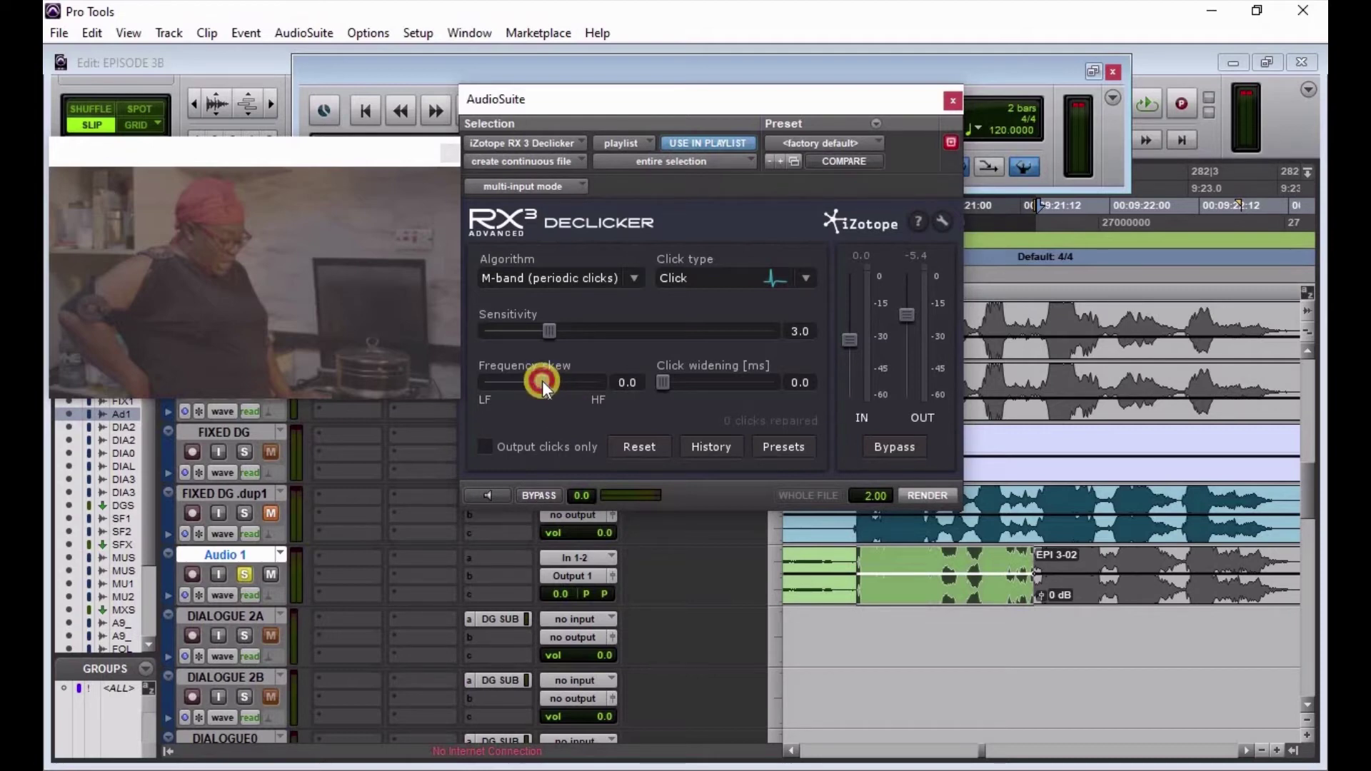
{"action": "left_click_drag", "start_coordinate": [542, 380], "coordinate": [584, 391]}
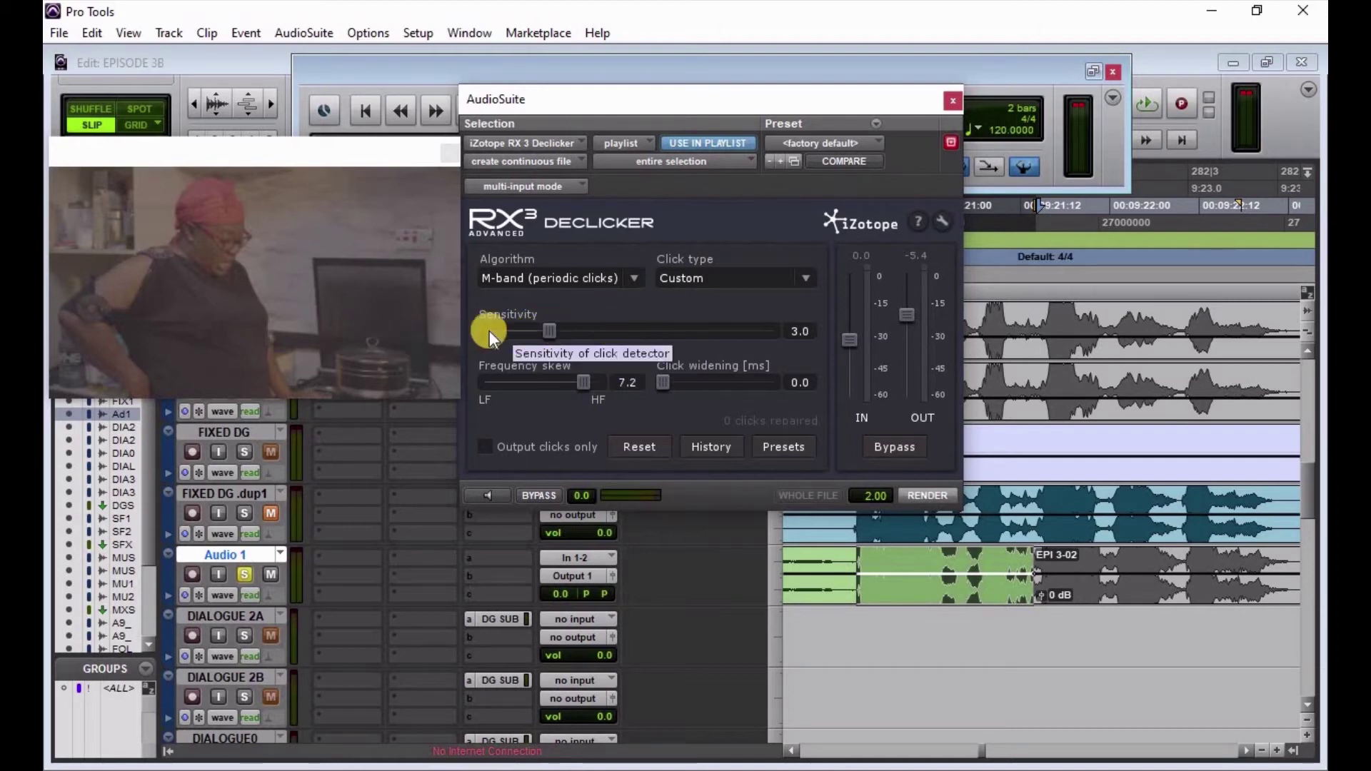
{"action": "left_click", "coordinate": [543, 327]}
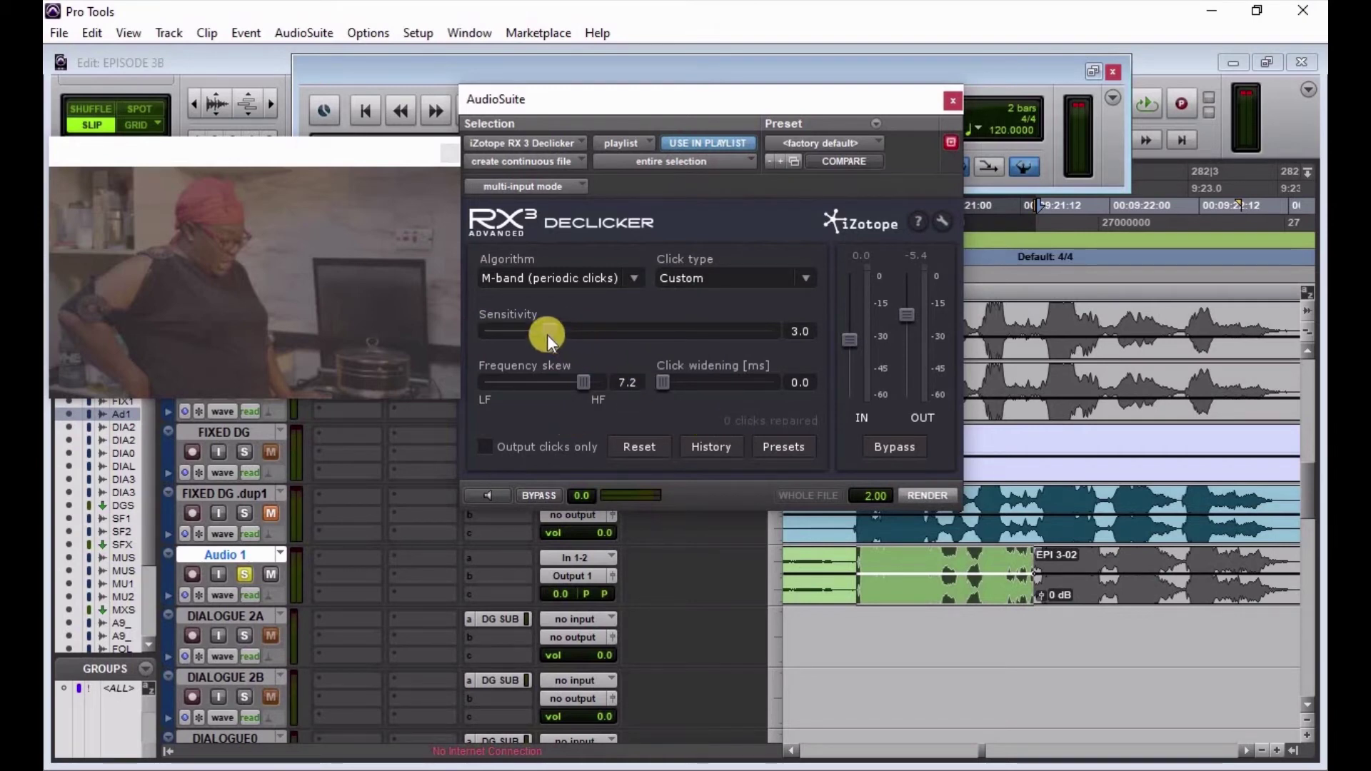
{"action": "left_click_drag", "start_coordinate": [549, 334], "coordinate": [646, 339]}
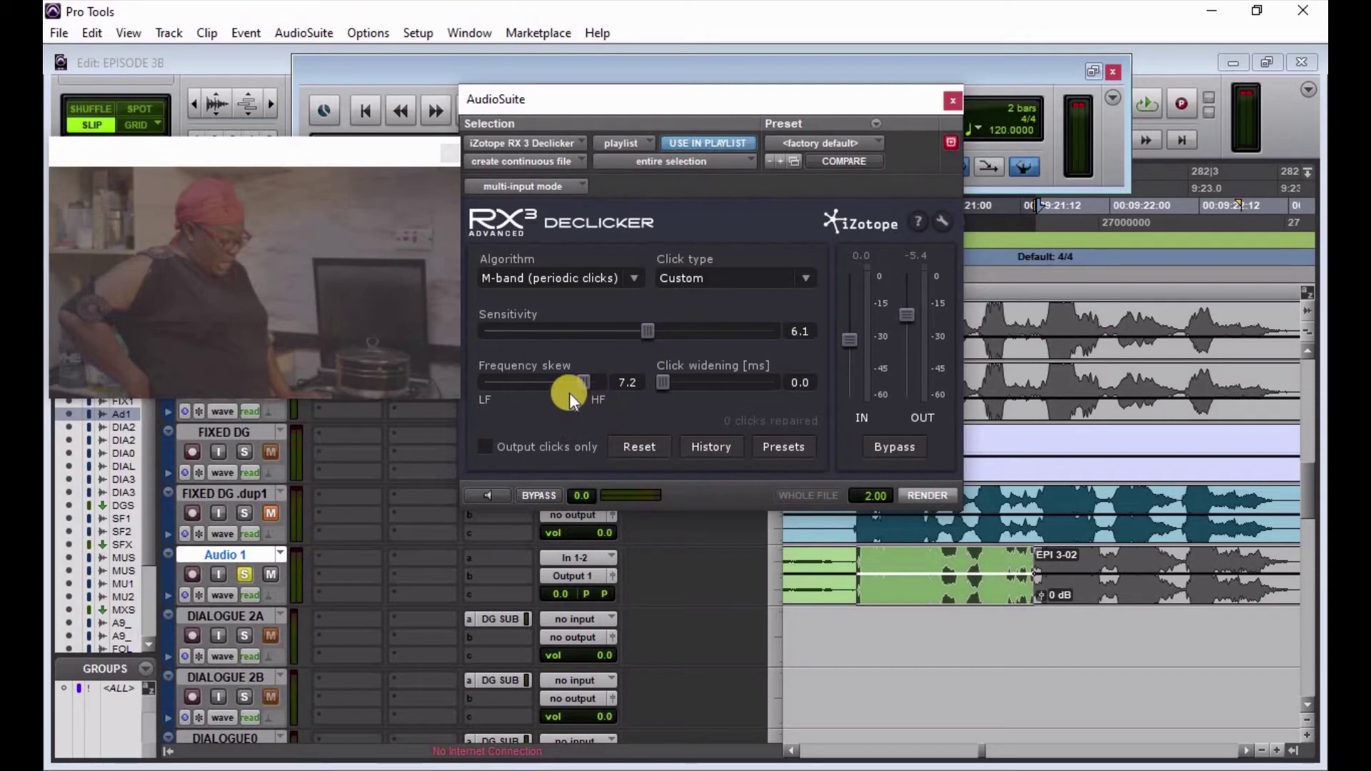
Step: Preview the declicked selection several times, toggling bypass to compare it with the unprocessed sound
{"action": "left_click", "coordinate": [487, 495]}
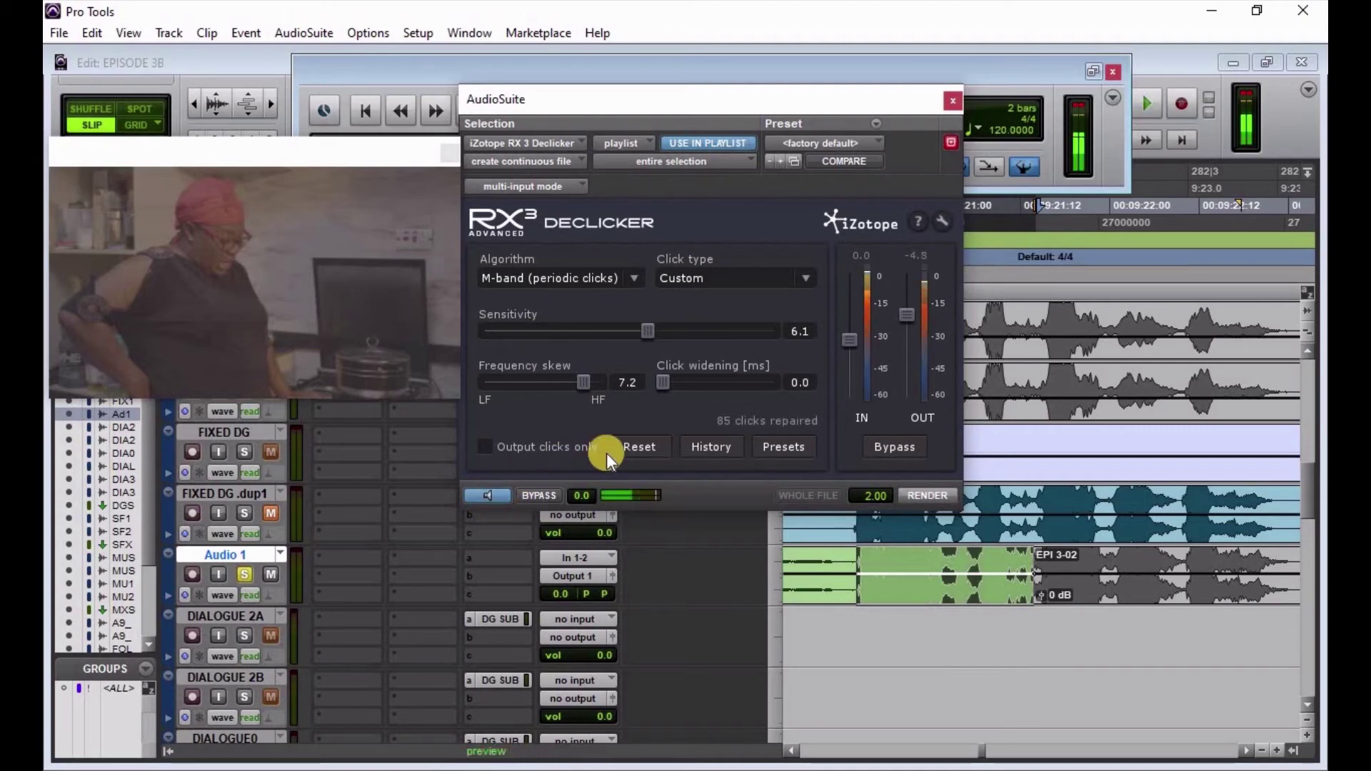
{"action": "left_click", "coordinate": [502, 490]}
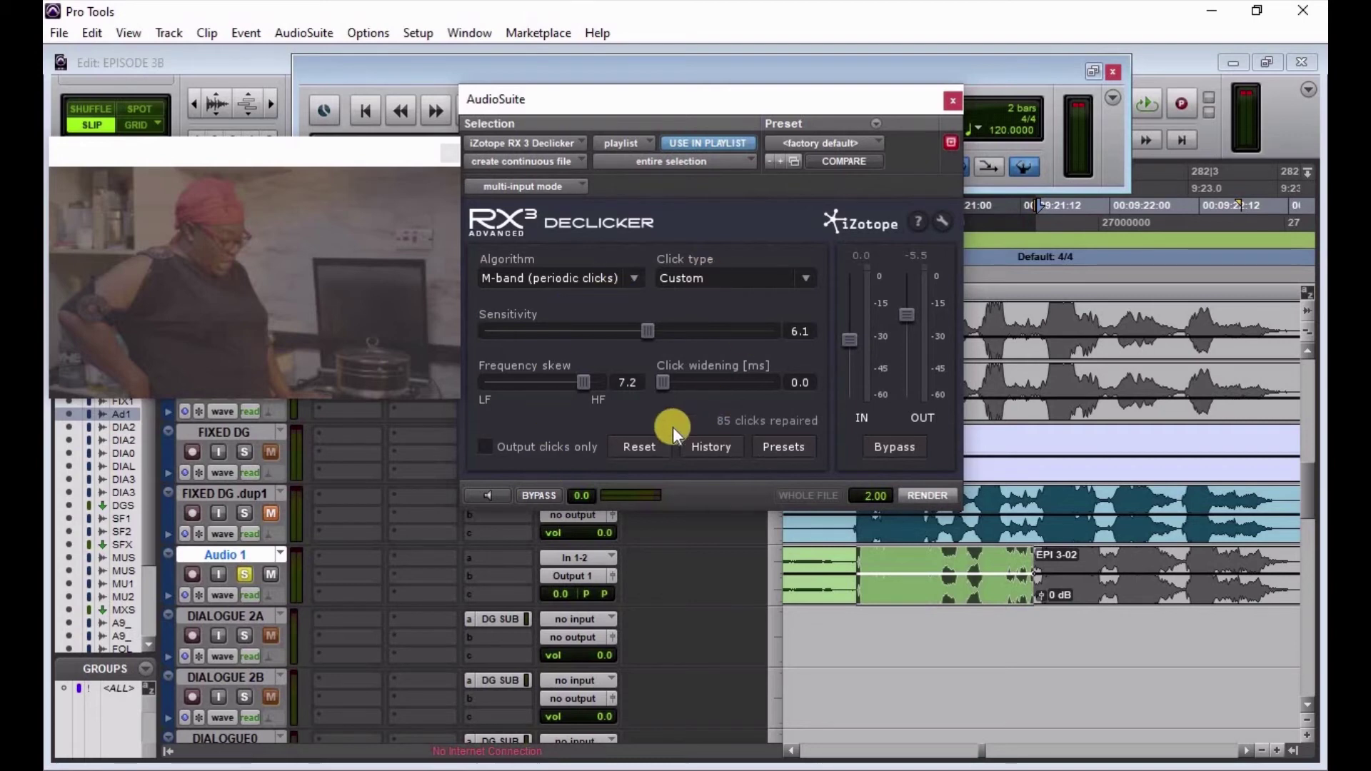
{"action": "left_click", "coordinate": [489, 497]}
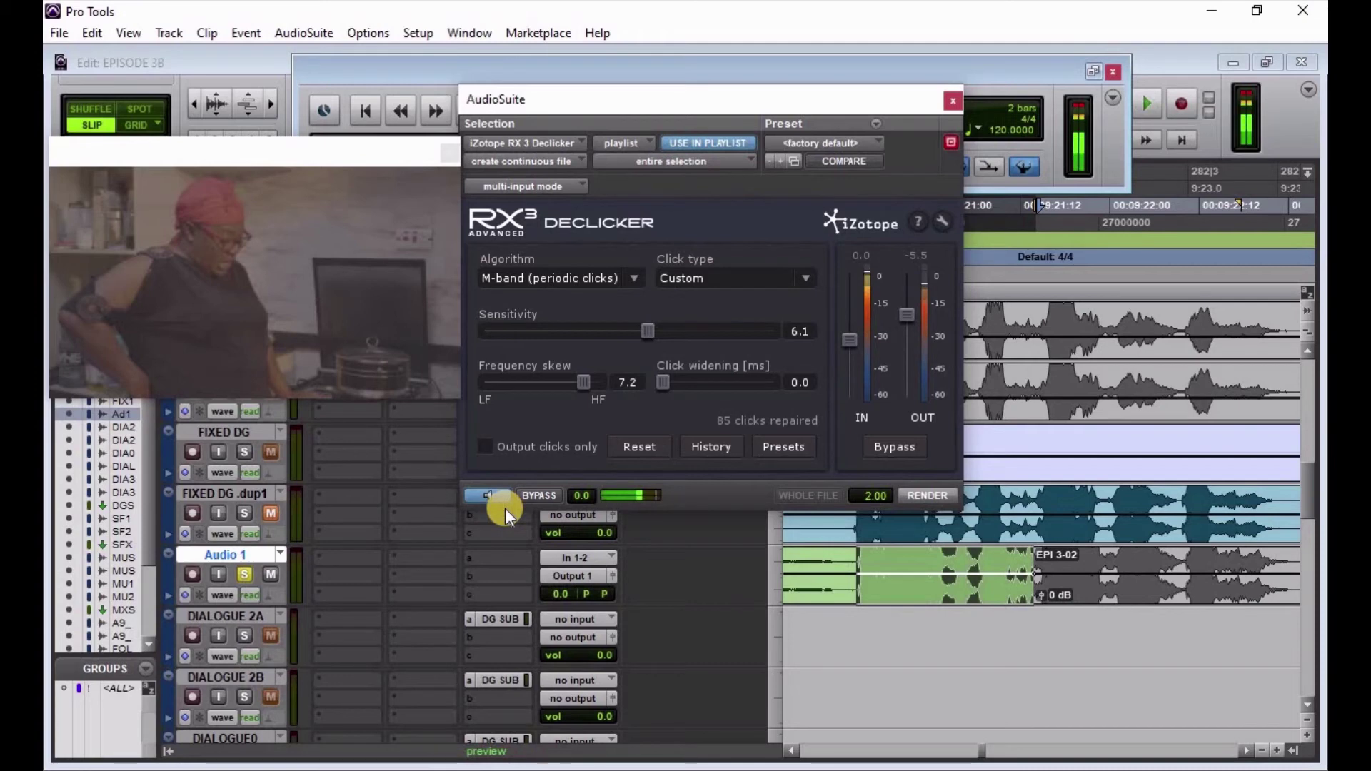
{"action": "left_click", "coordinate": [488, 493]}
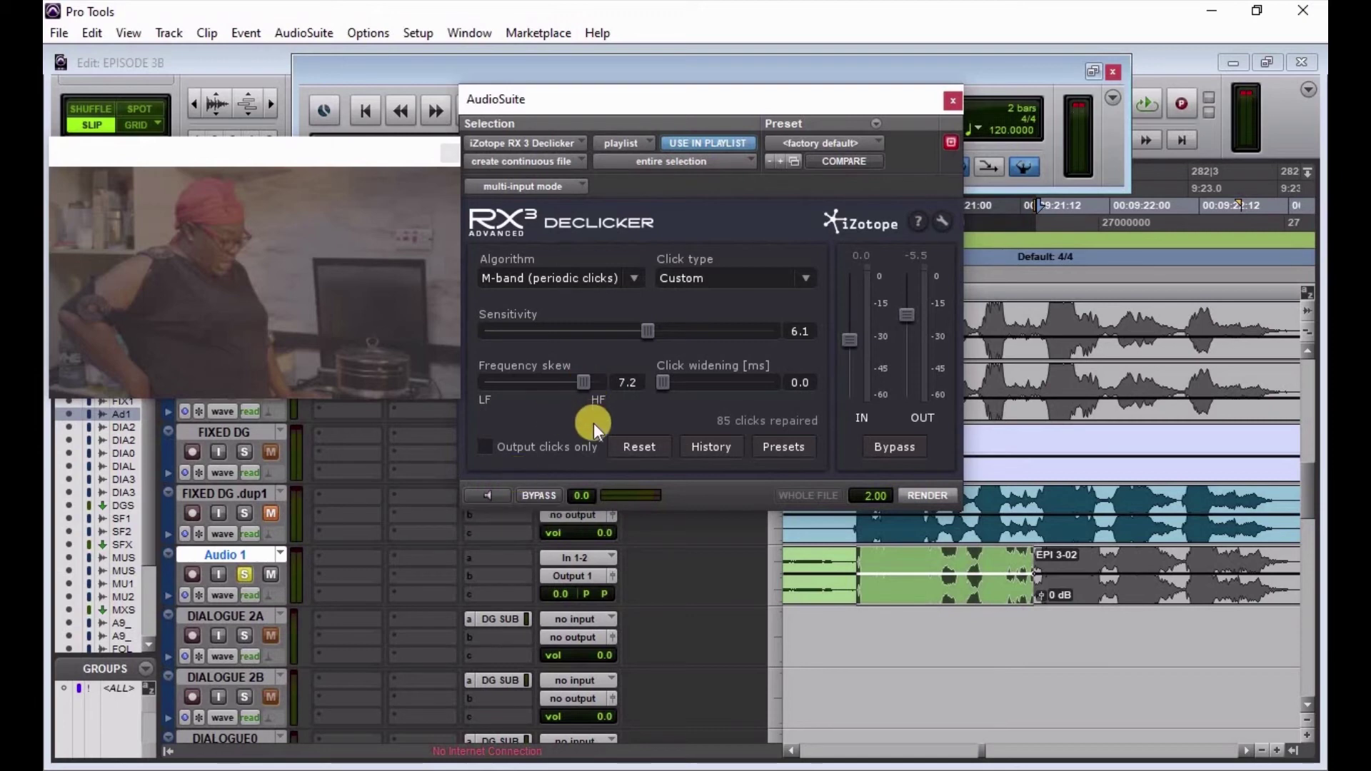
{"action": "left_click", "coordinate": [489, 496]}
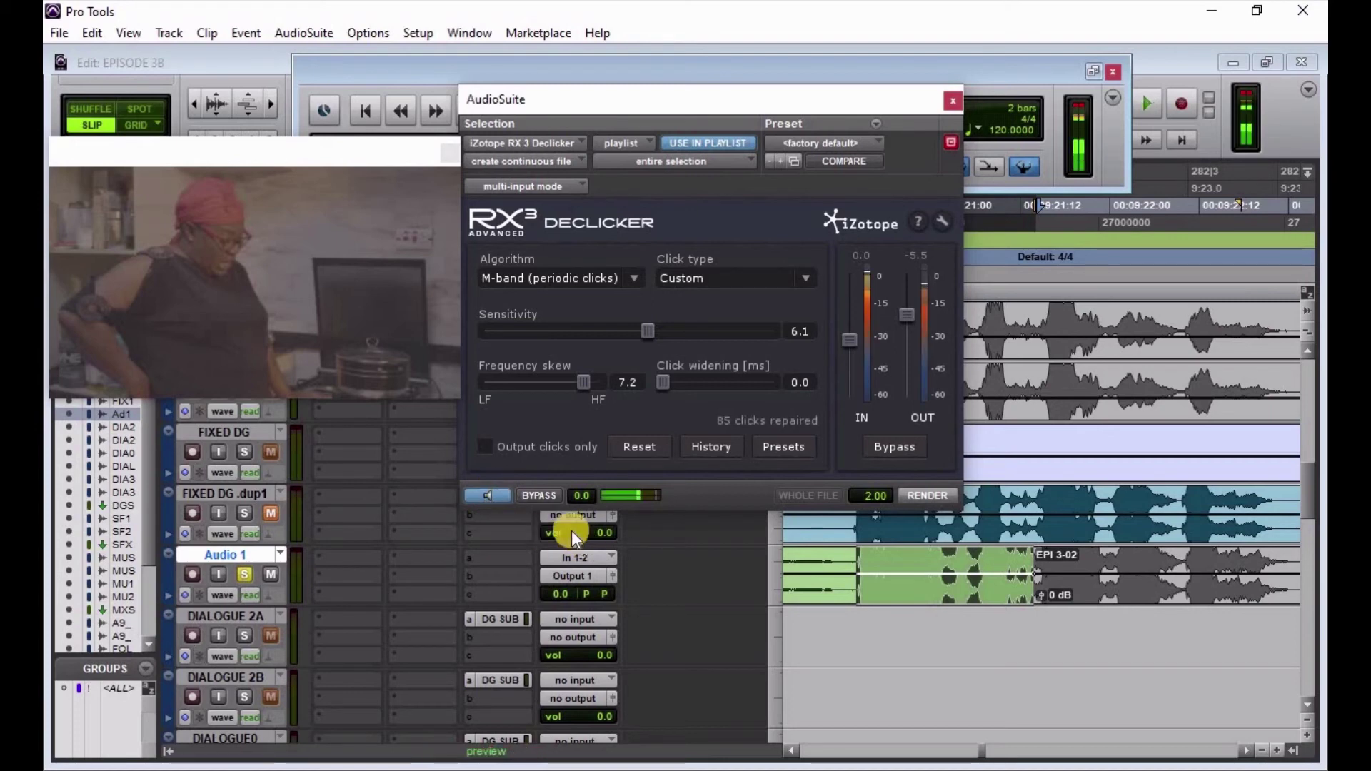
{"action": "left_click", "coordinate": [543, 495]}
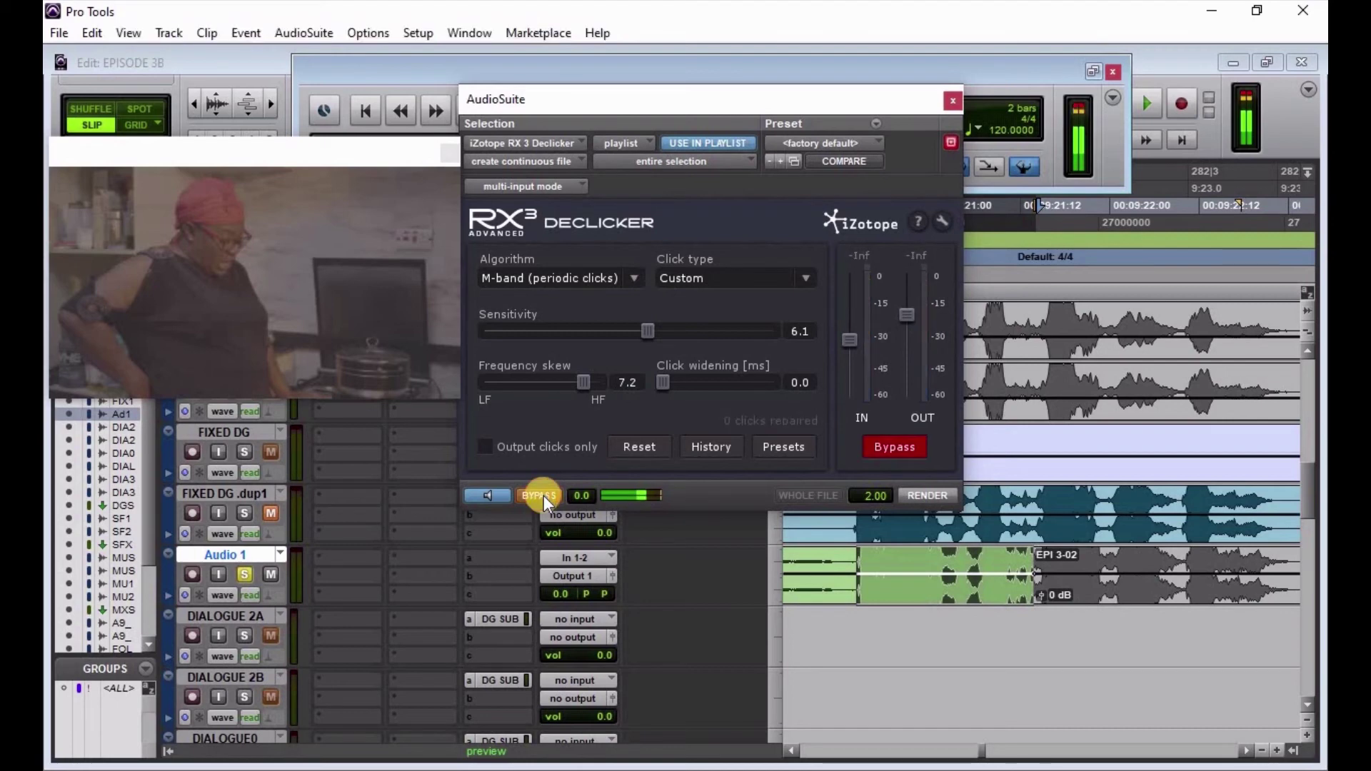
{"action": "left_click", "coordinate": [543, 495]}
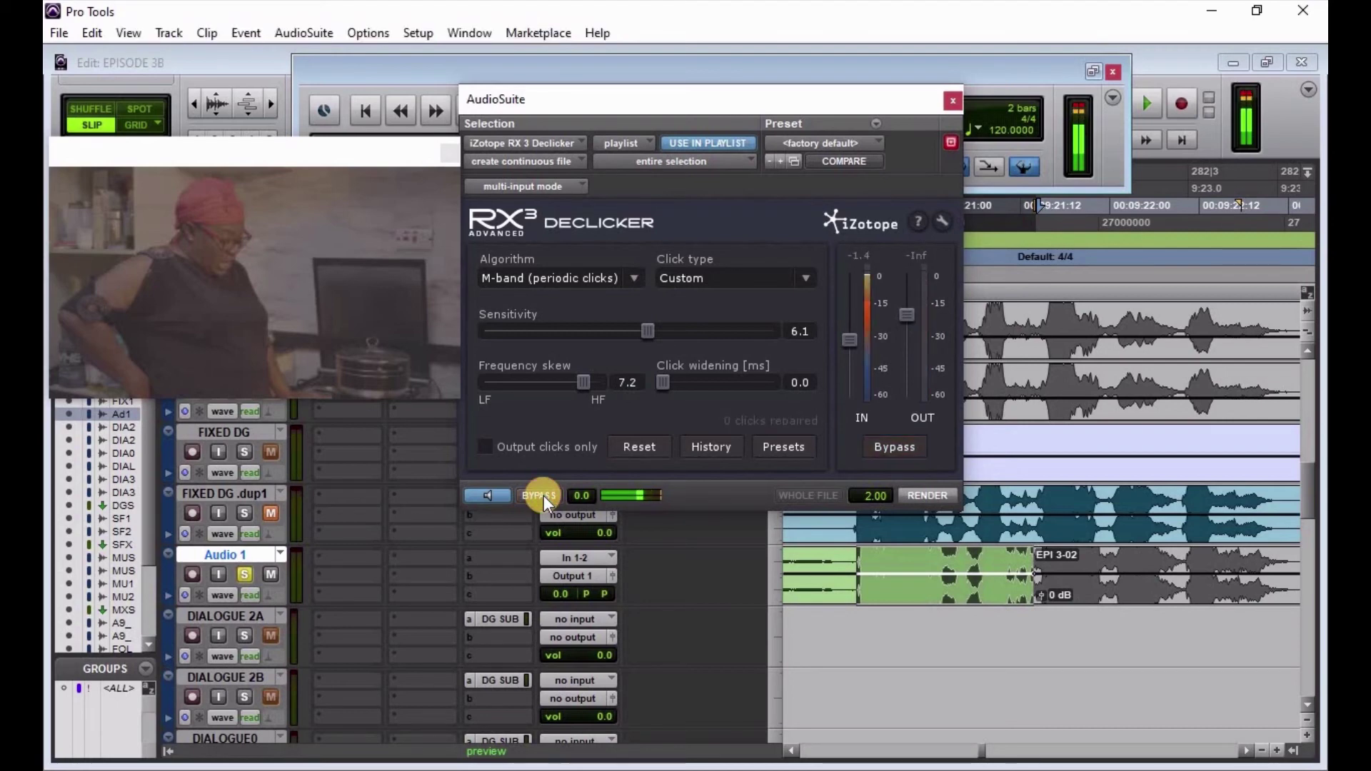
{"action": "left_click", "coordinate": [493, 496]}
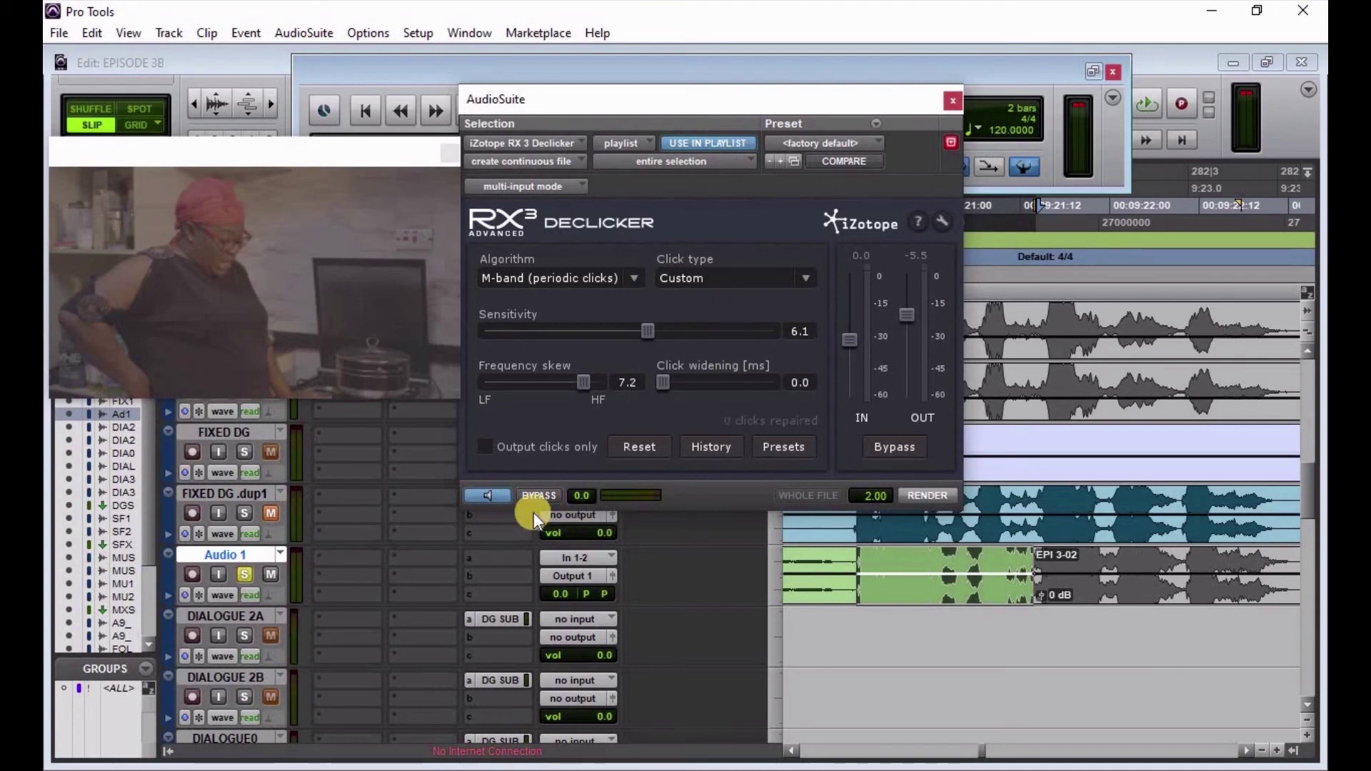
{"action": "key", "text": "space"}
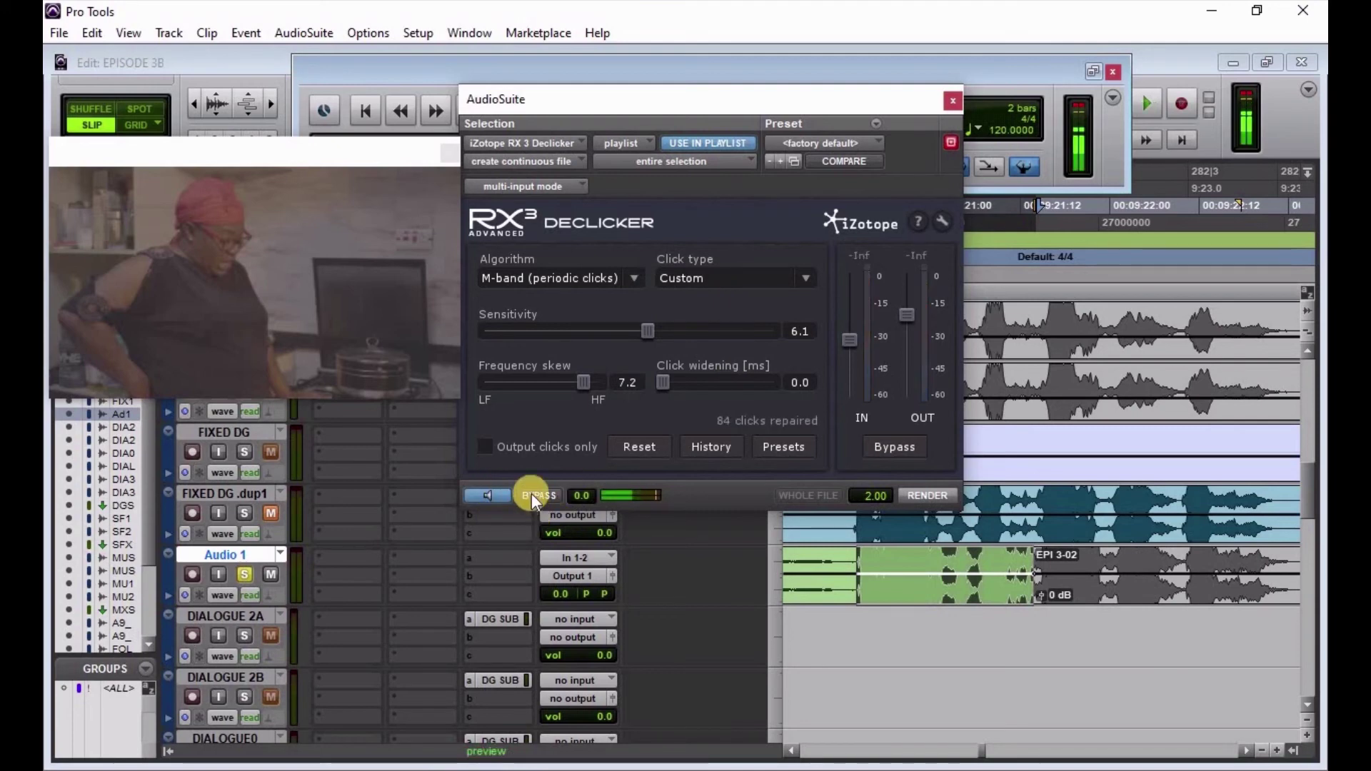
{"action": "left_click", "coordinate": [532, 495]}
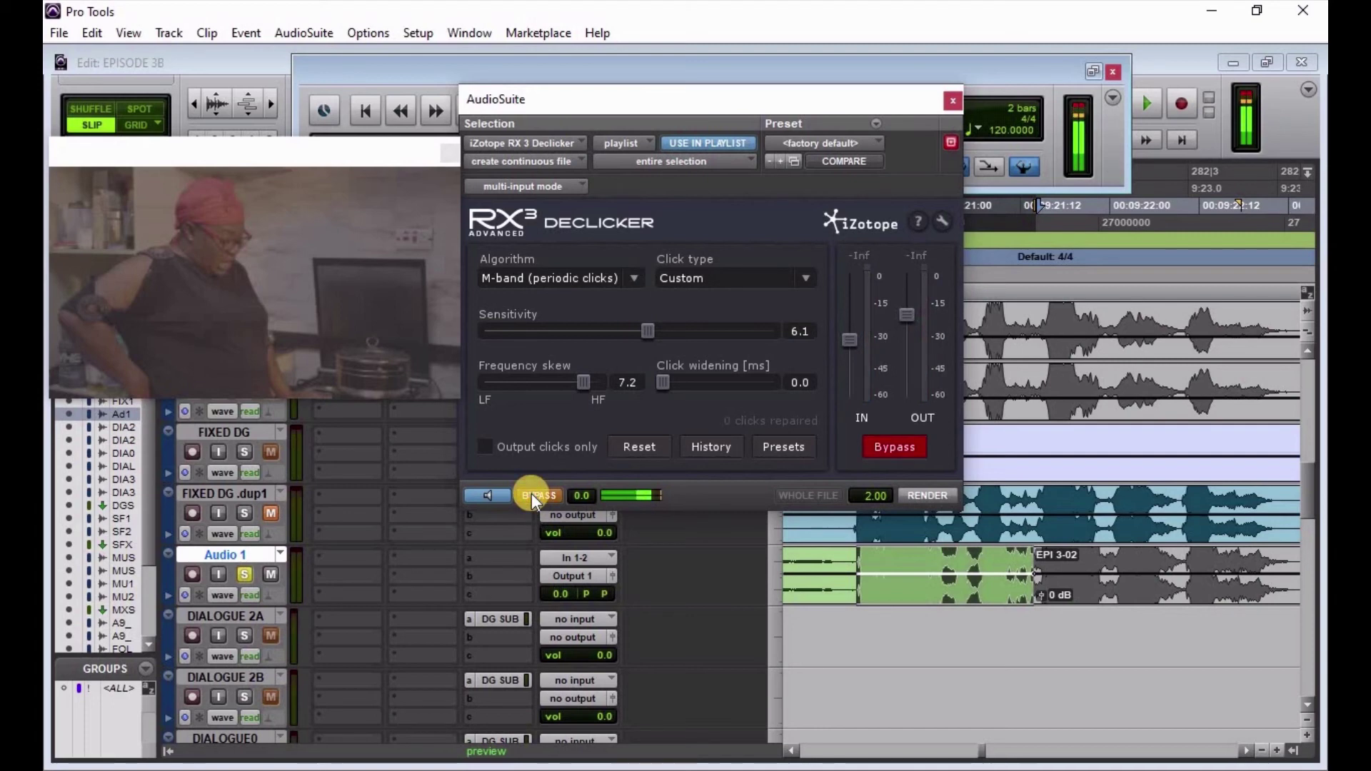
{"action": "left_click", "coordinate": [529, 495]}
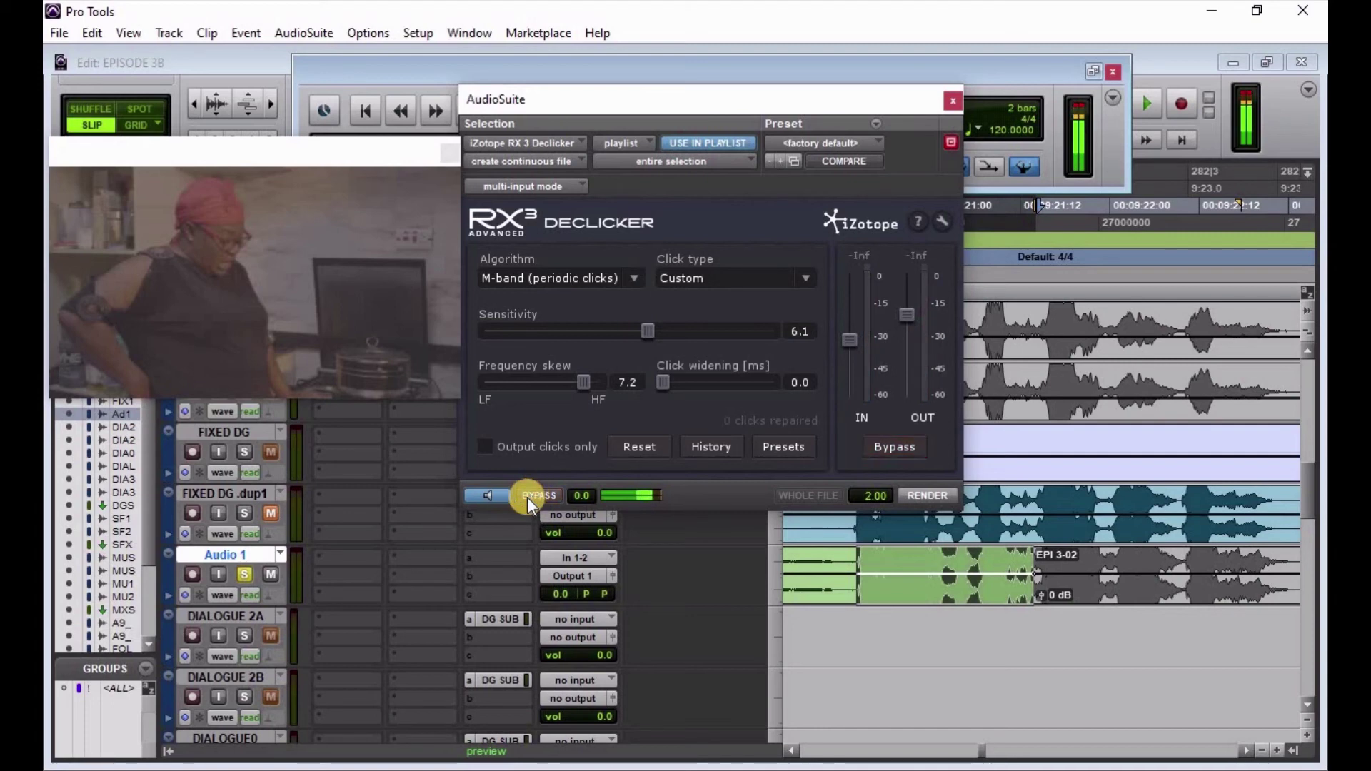
{"action": "left_click", "coordinate": [489, 497]}
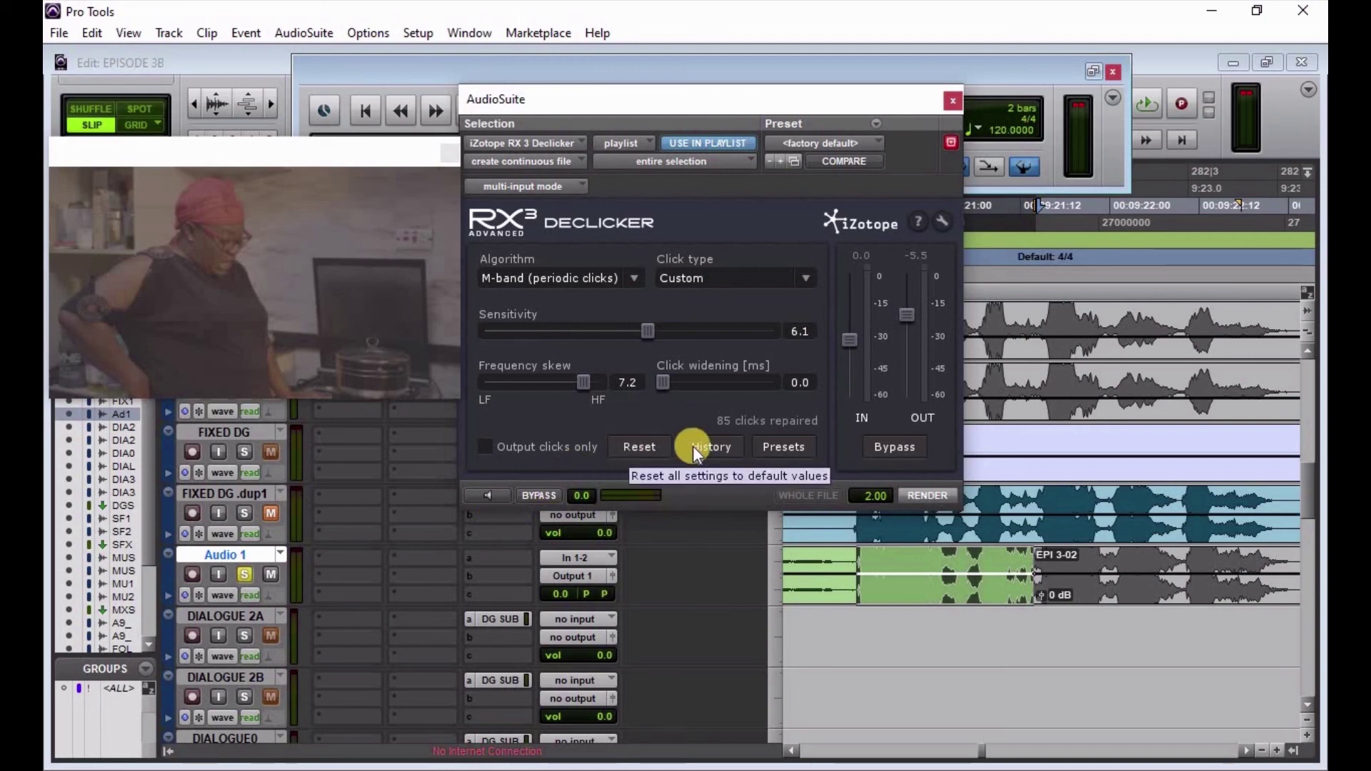
Step: Render the Declicker processing onto the selected Audio 1 passage and play back the processed clip
{"action": "left_click", "coordinate": [922, 496]}
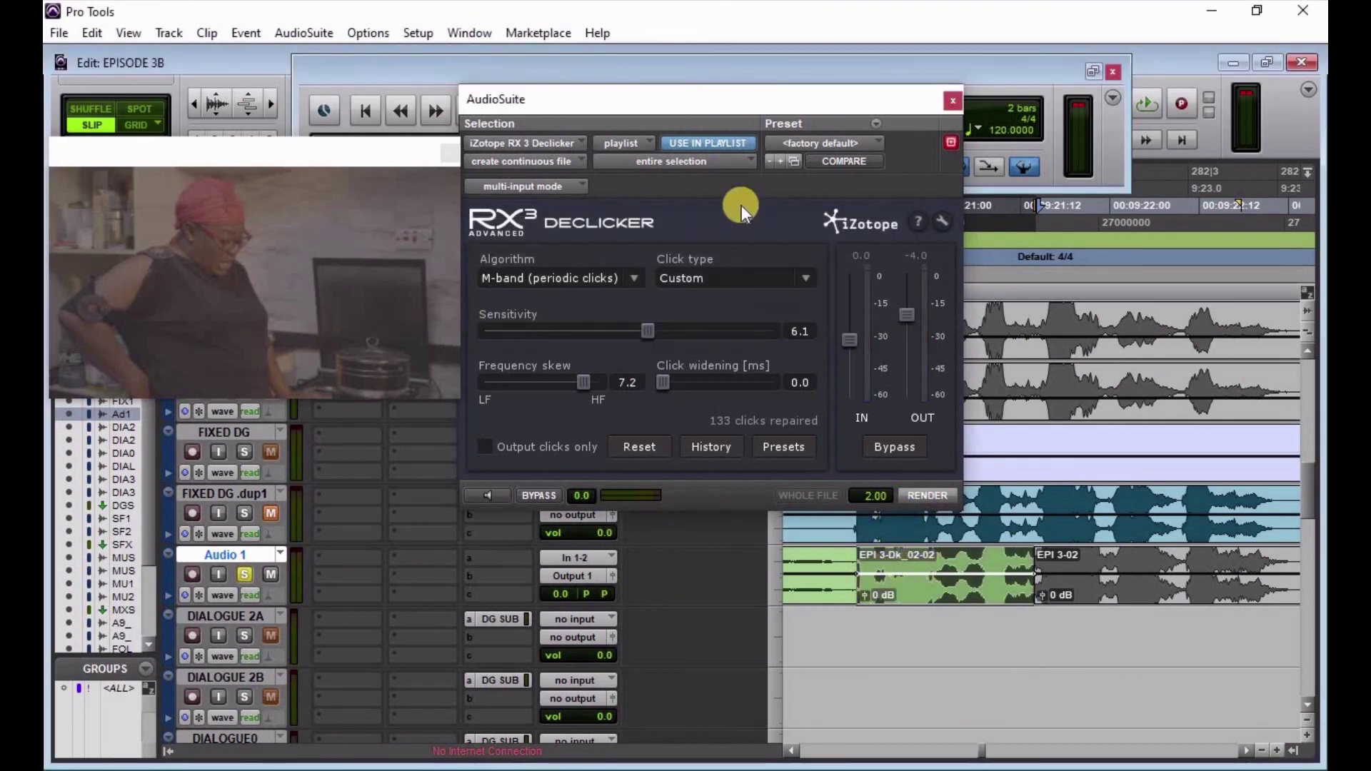
{"action": "left_click_drag", "start_coordinate": [743, 102], "coordinate": [509, 215]}
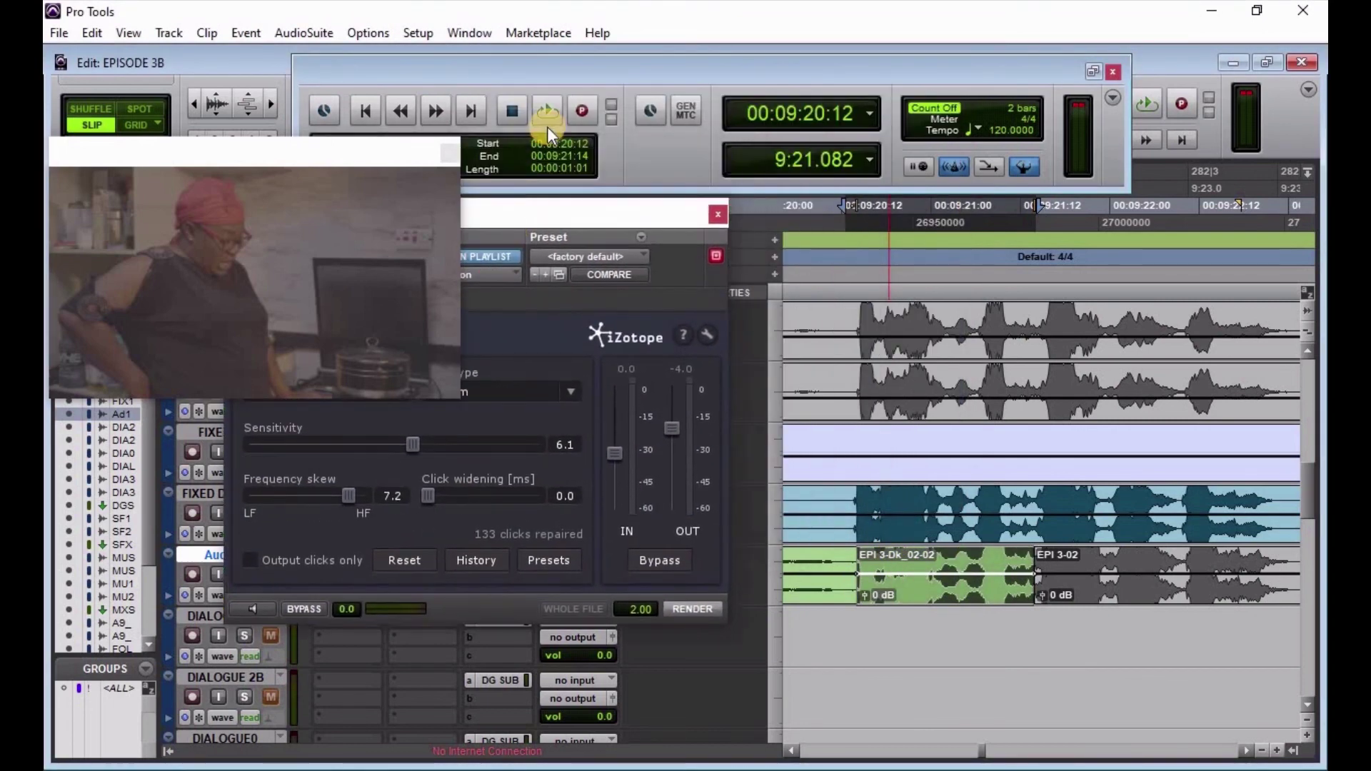
{"action": "left_click", "coordinate": [550, 105]}
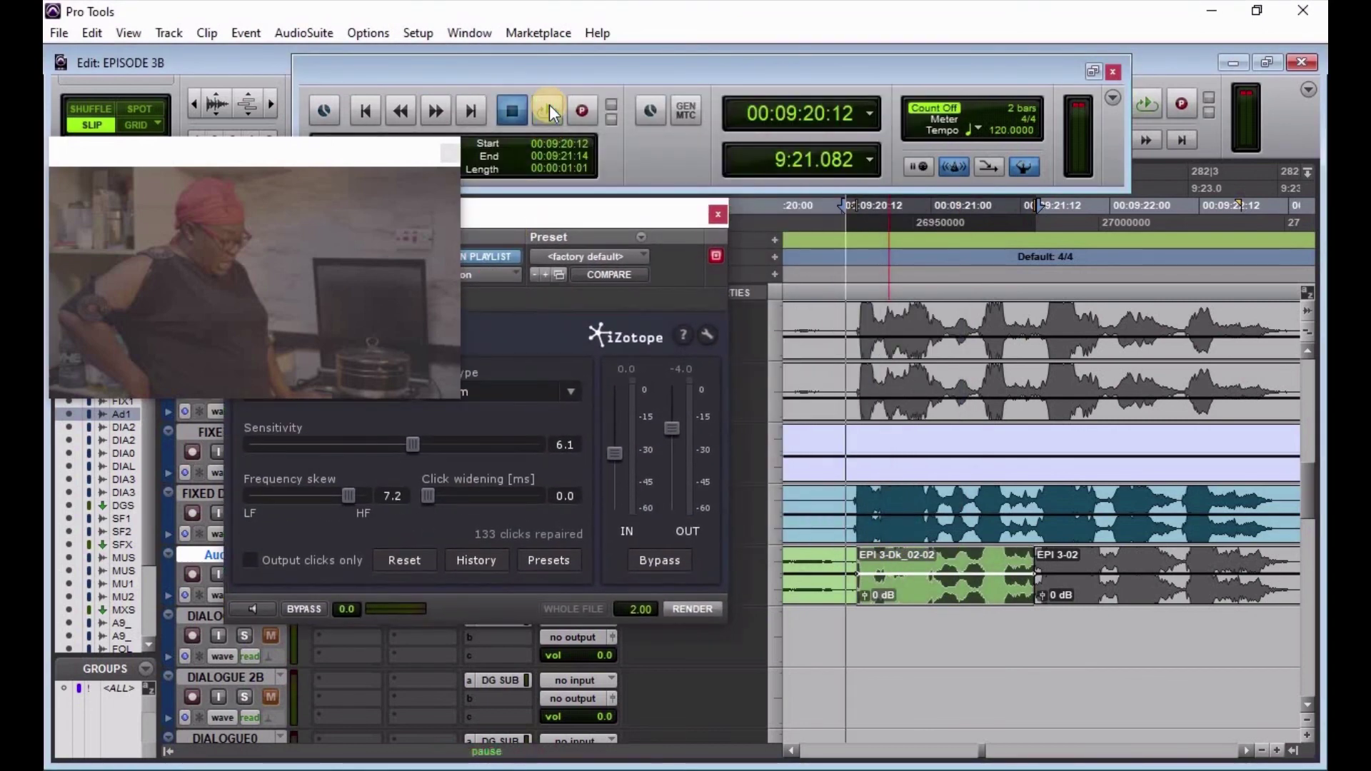
{"action": "left_click", "coordinate": [514, 112]}
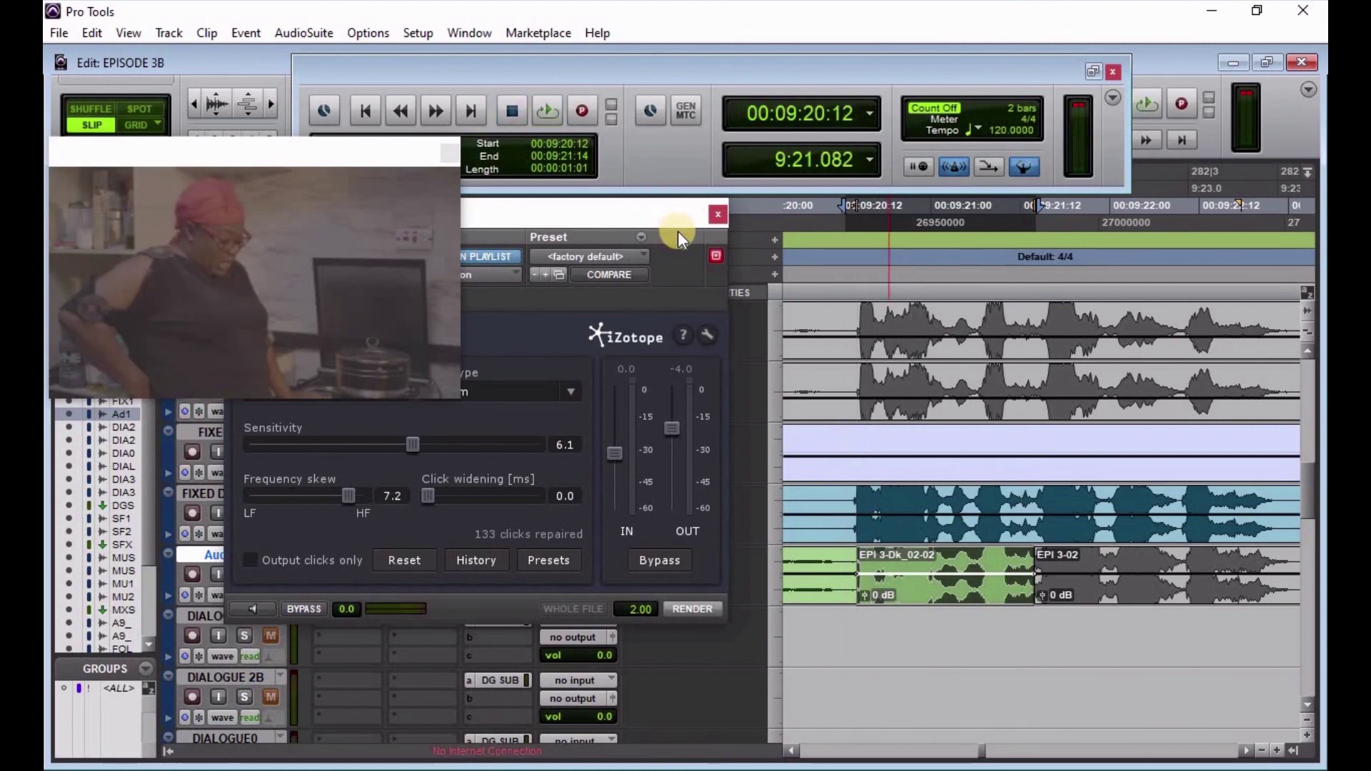